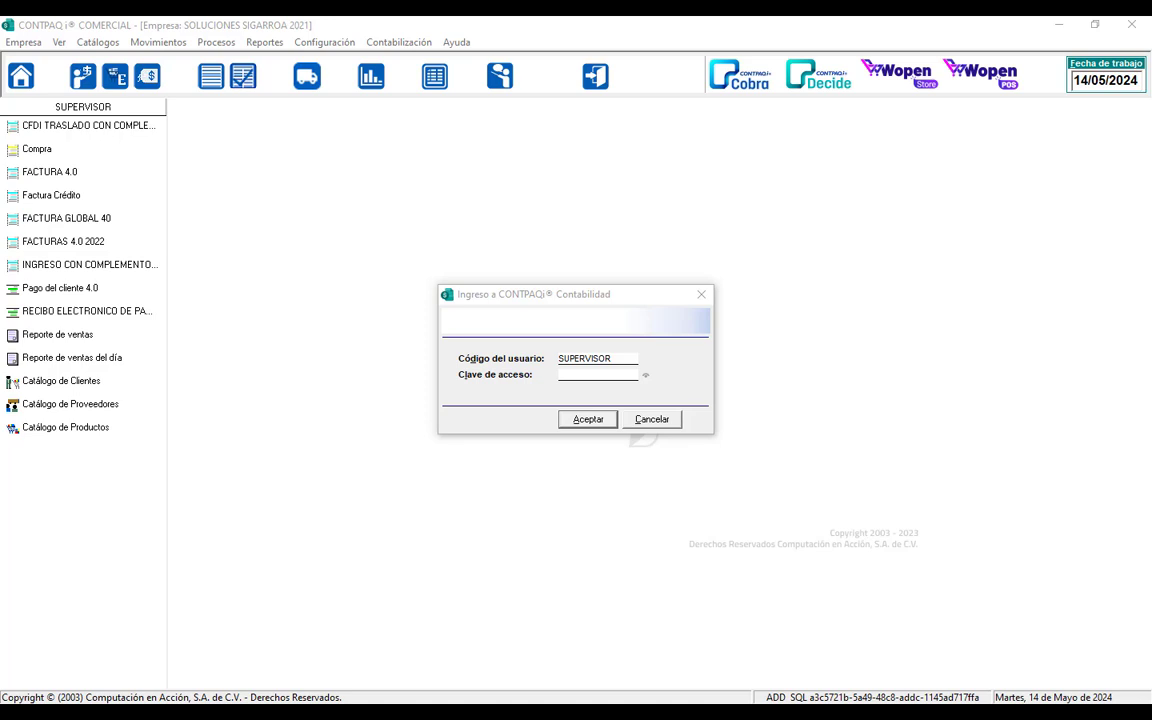
Cancel the CONTPAQi Contabilidad login and open the viewer for reconciling CFDI vs. REP.
{"action": "left_click_drag", "start_coordinate": [604, 296], "coordinate": [567, 278]}
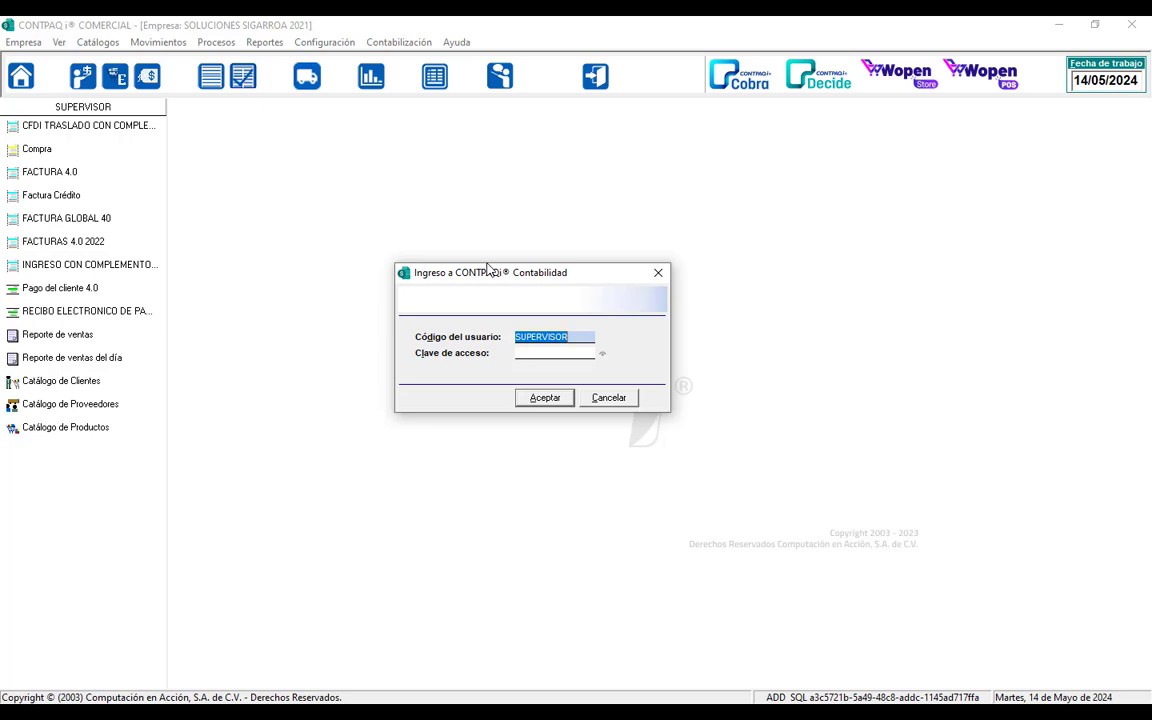
{"action": "left_click", "coordinate": [614, 401]}
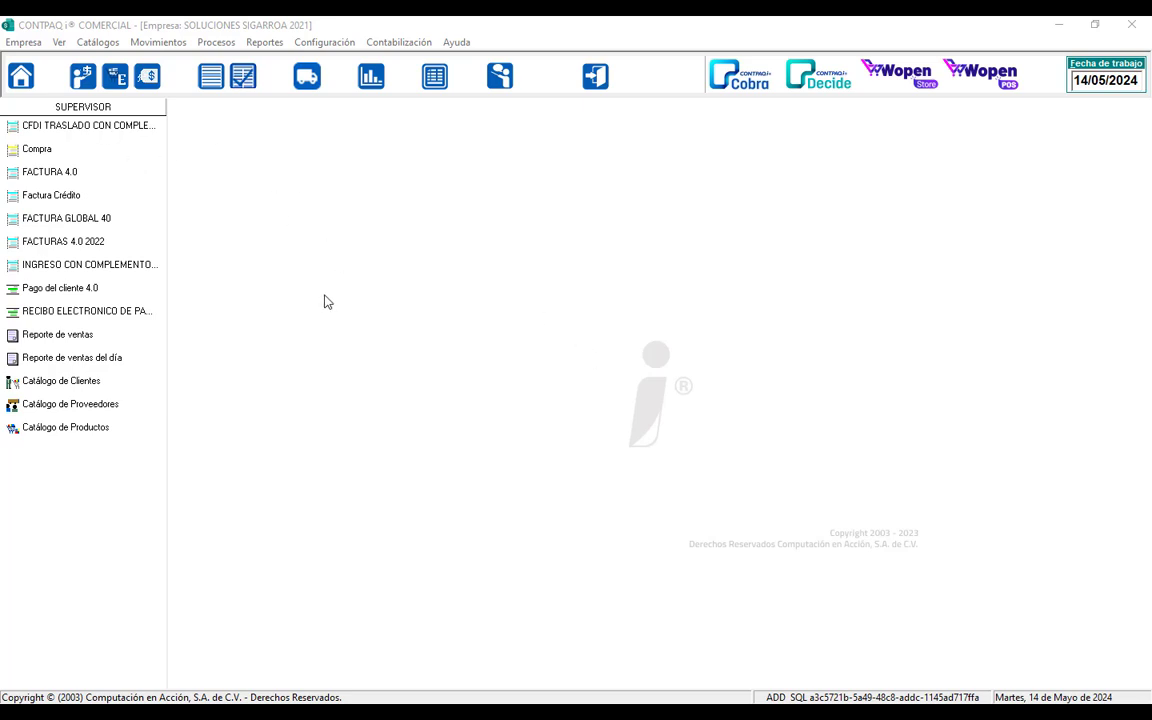
{"action": "left_click", "coordinate": [59, 44]}
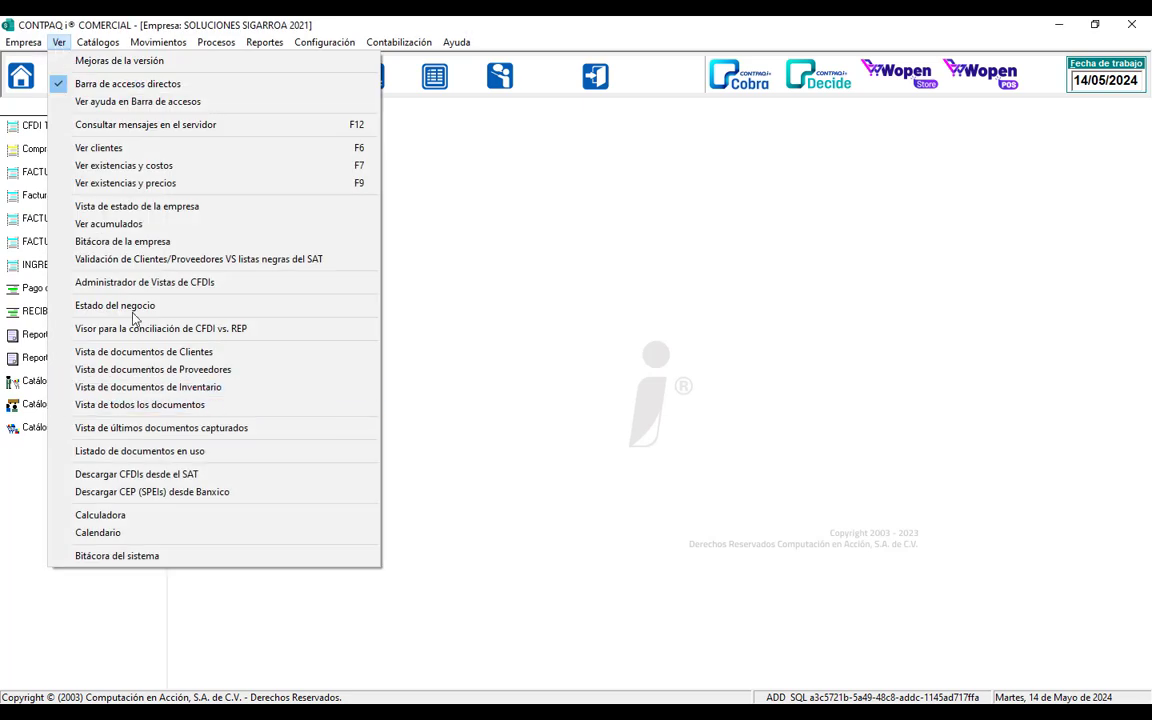
{"action": "left_click", "coordinate": [276, 336]}
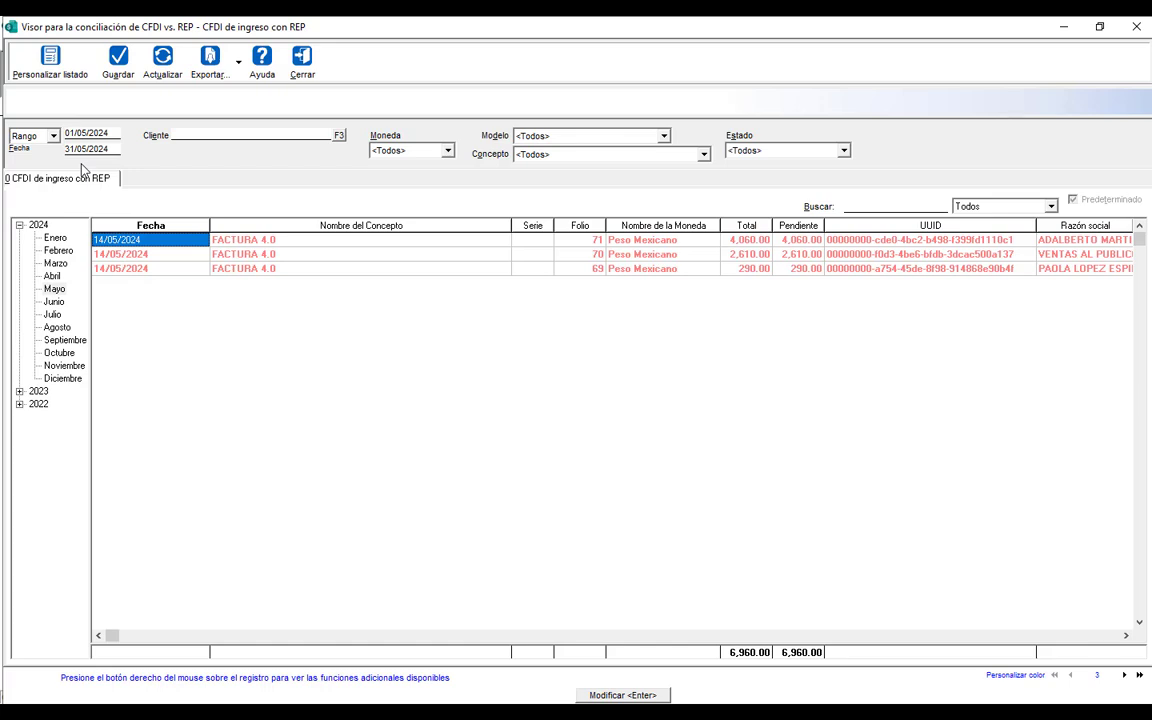
Set the start of the viewer's date range to 01/01/2024, keeping 31/05/2024 as the end date.
{"action": "left_click", "coordinate": [98, 133]}
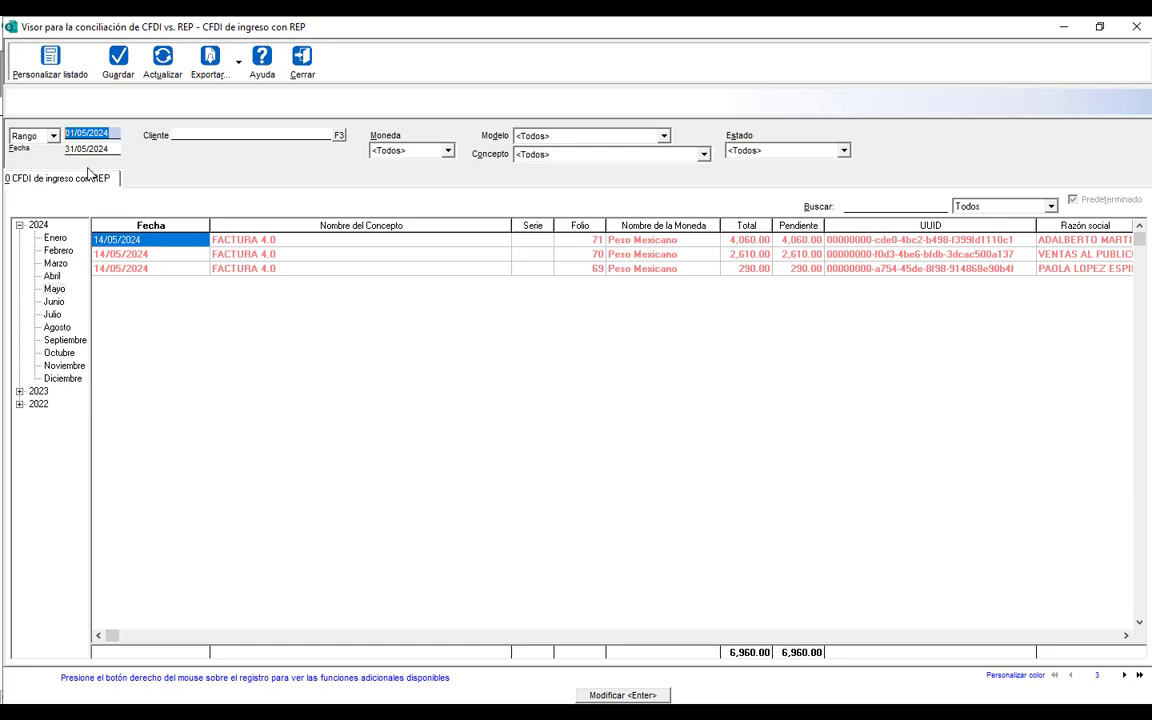
{"action": "type", "text": "01/01/2024"}
{"action": "key", "text": "Tab"}
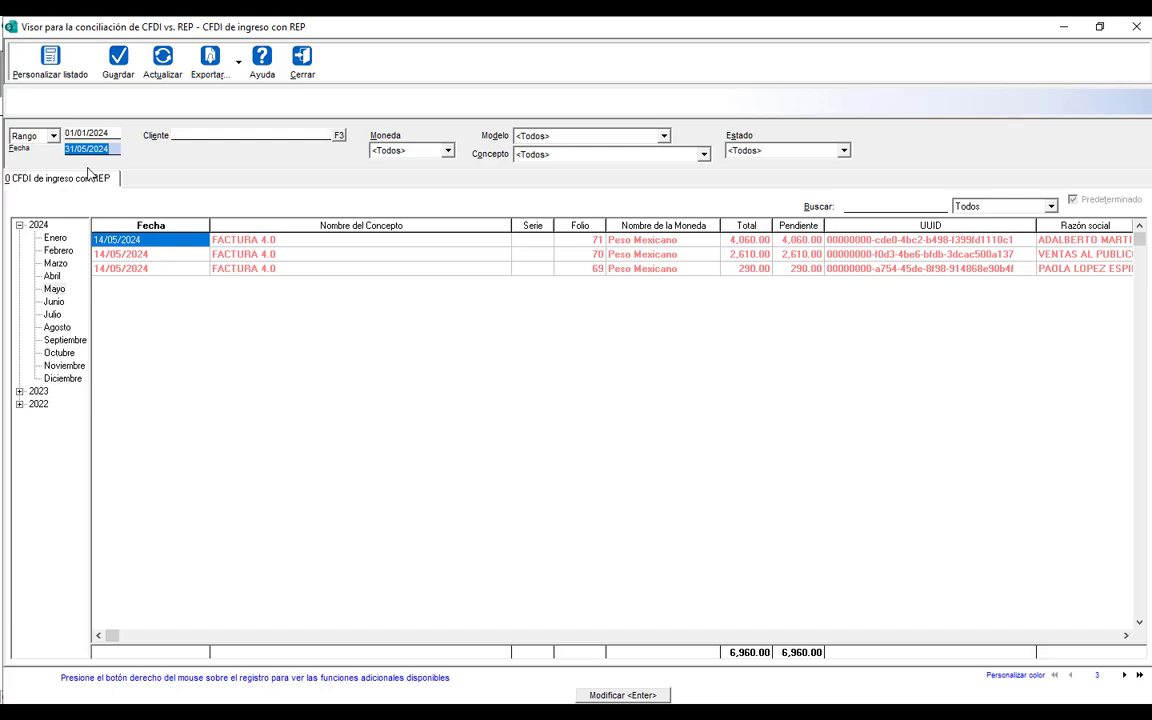
{"action": "key", "text": "Tab"}
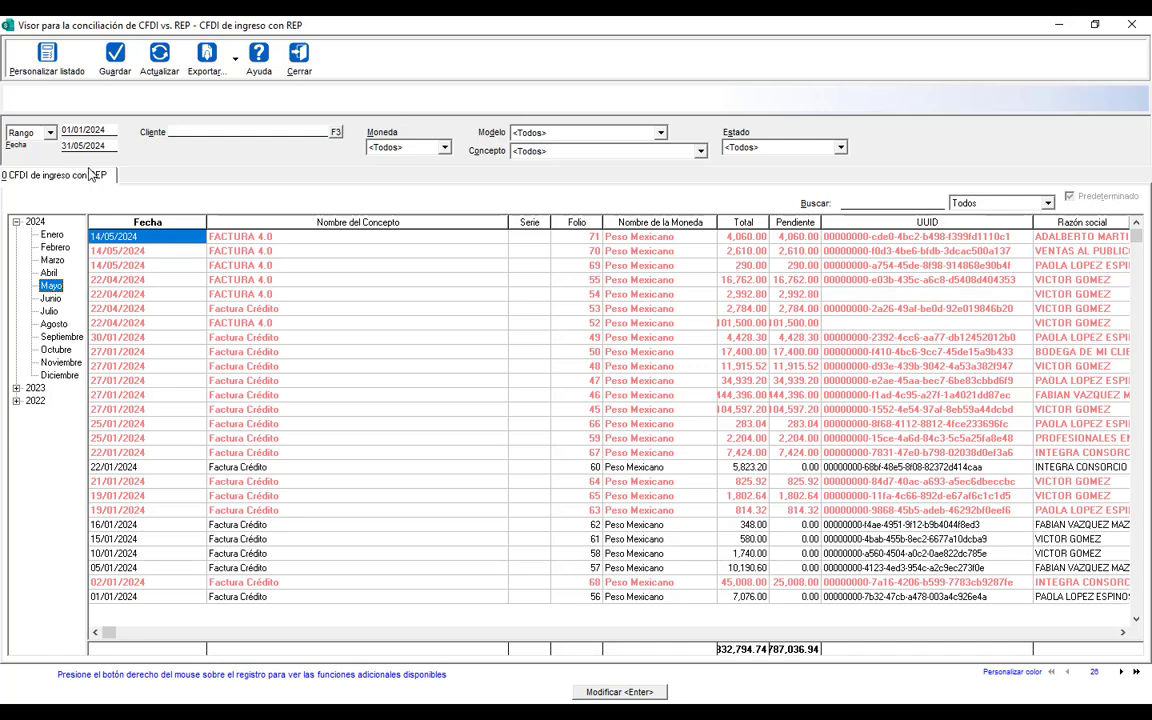
Examine the available filter options for date period, currency, model and concept without changing them.
{"action": "left_click", "coordinate": [50, 133]}
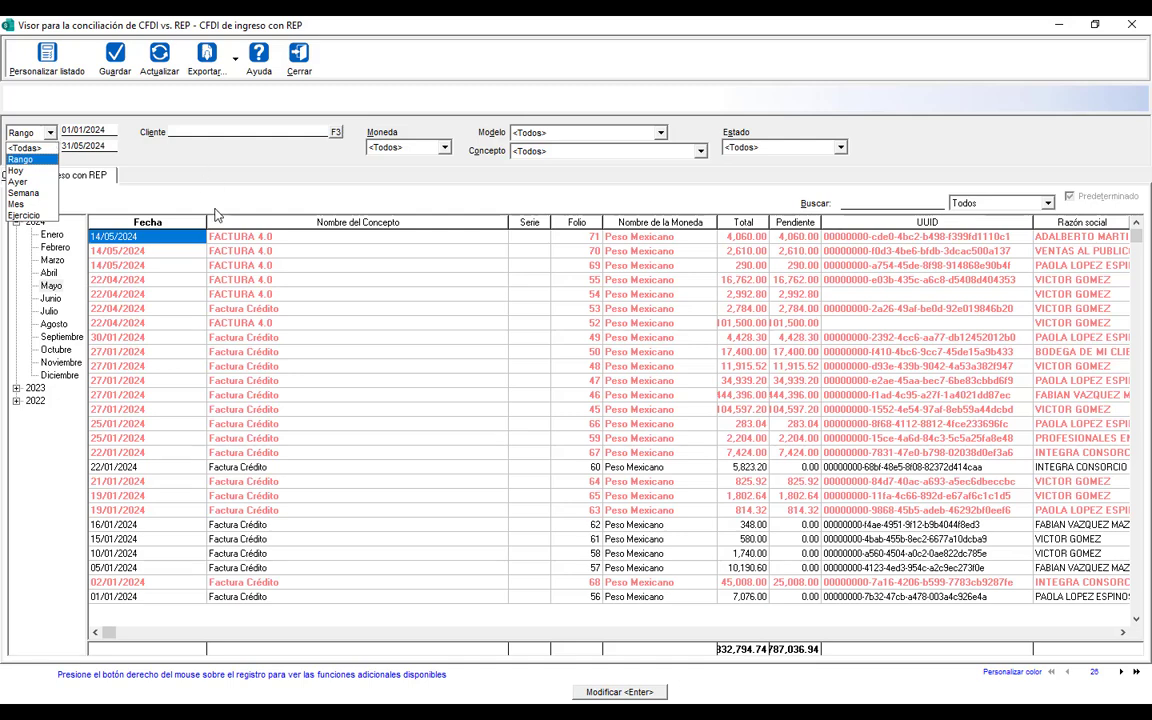
{"action": "left_click", "coordinate": [238, 162]}
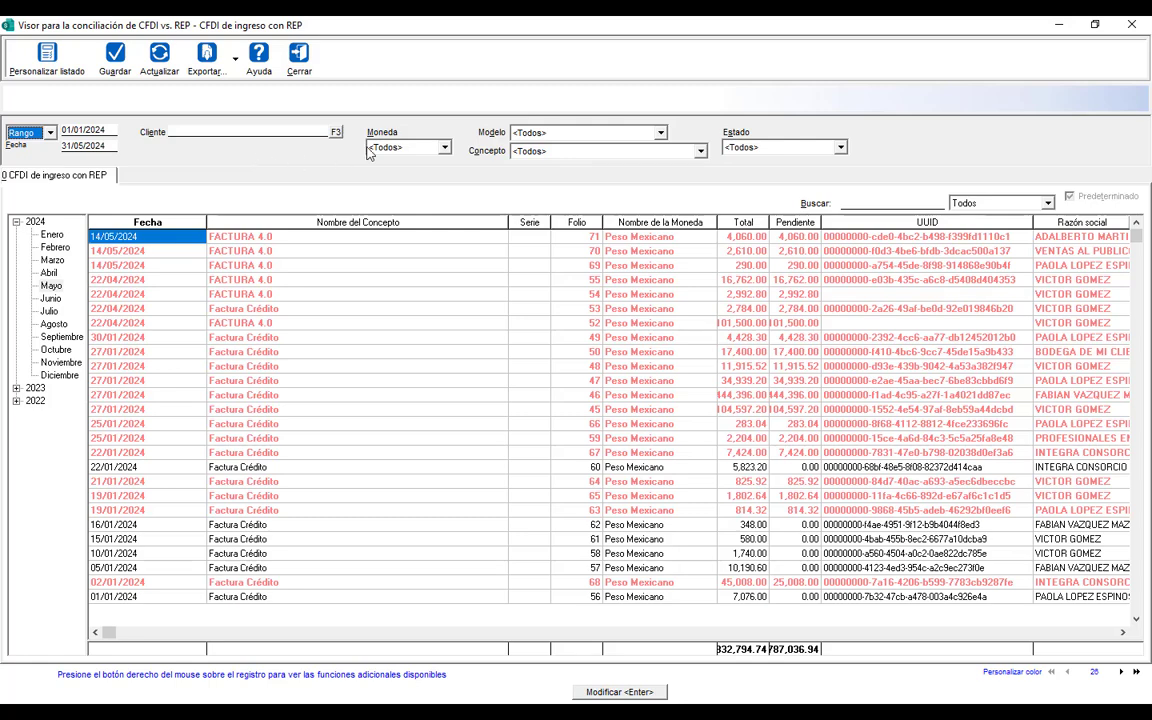
{"action": "left_click", "coordinate": [445, 148]}
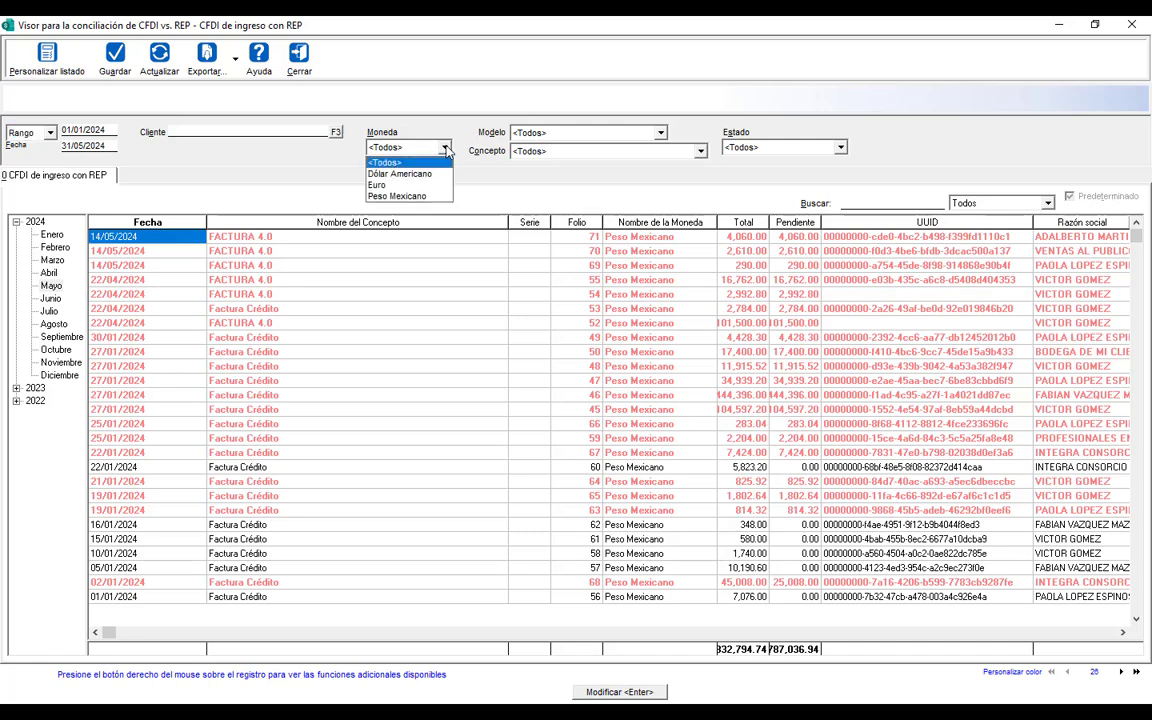
{"action": "left_click", "coordinate": [445, 148]}
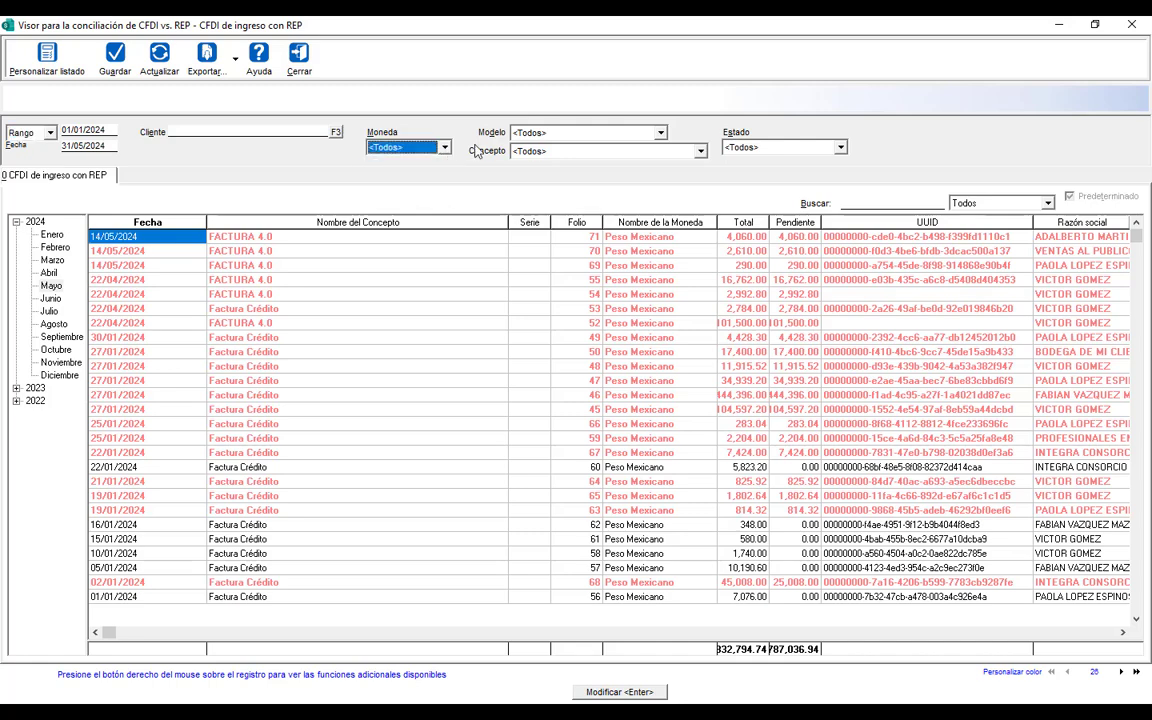
{"action": "left_click", "coordinate": [659, 133]}
{"action": "left_click", "coordinate": [660, 133]}
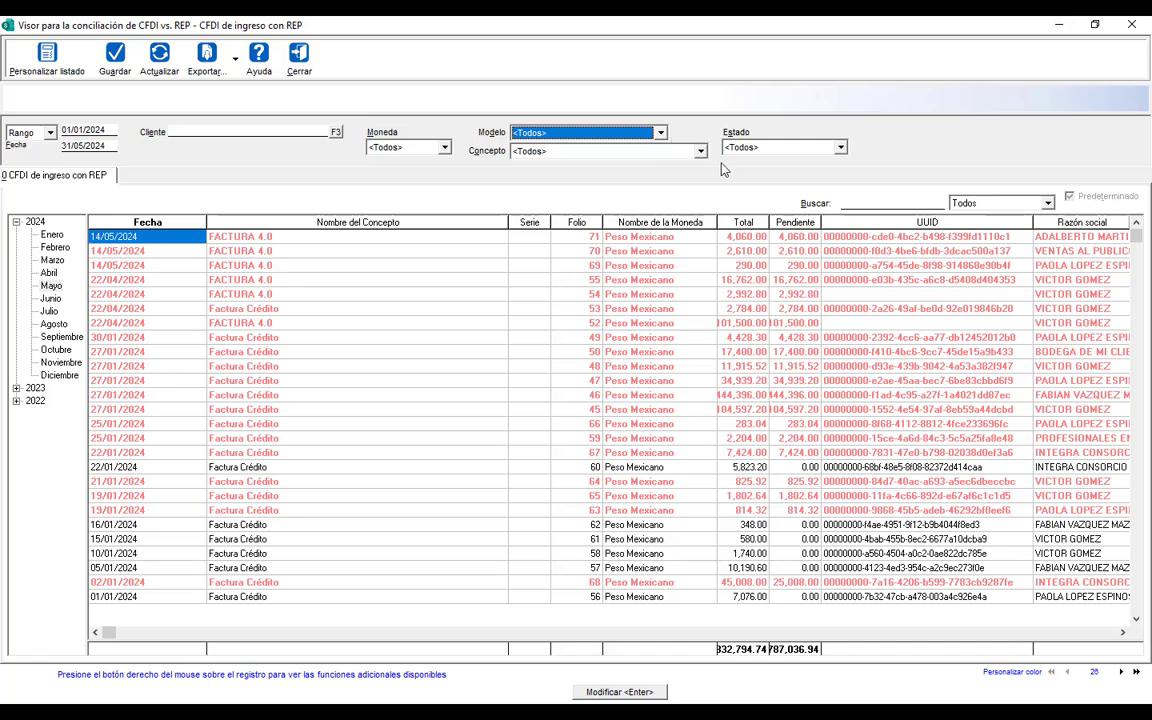
{"action": "left_click", "coordinate": [702, 152]}
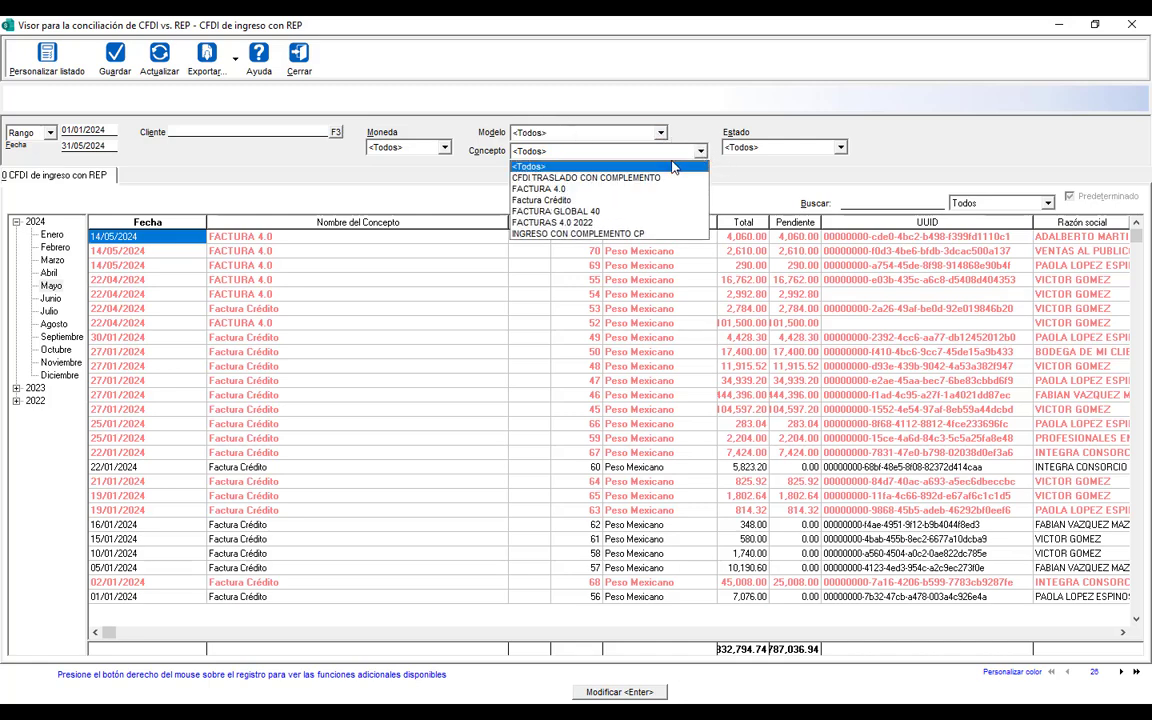
{"action": "left_click", "coordinate": [702, 152]}
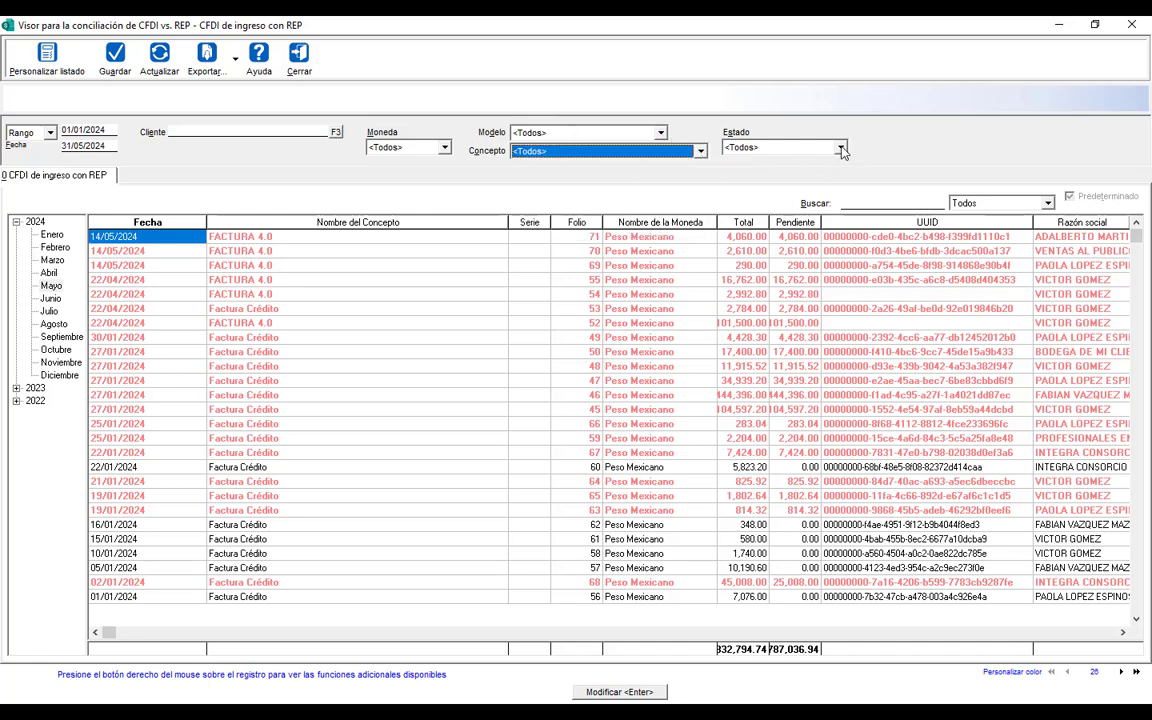
Filter the CFDIs by Método de pago PUE and by Método de pago PPD, and restore the Estado filter to <Todos>.
{"action": "left_click", "coordinate": [840, 148]}
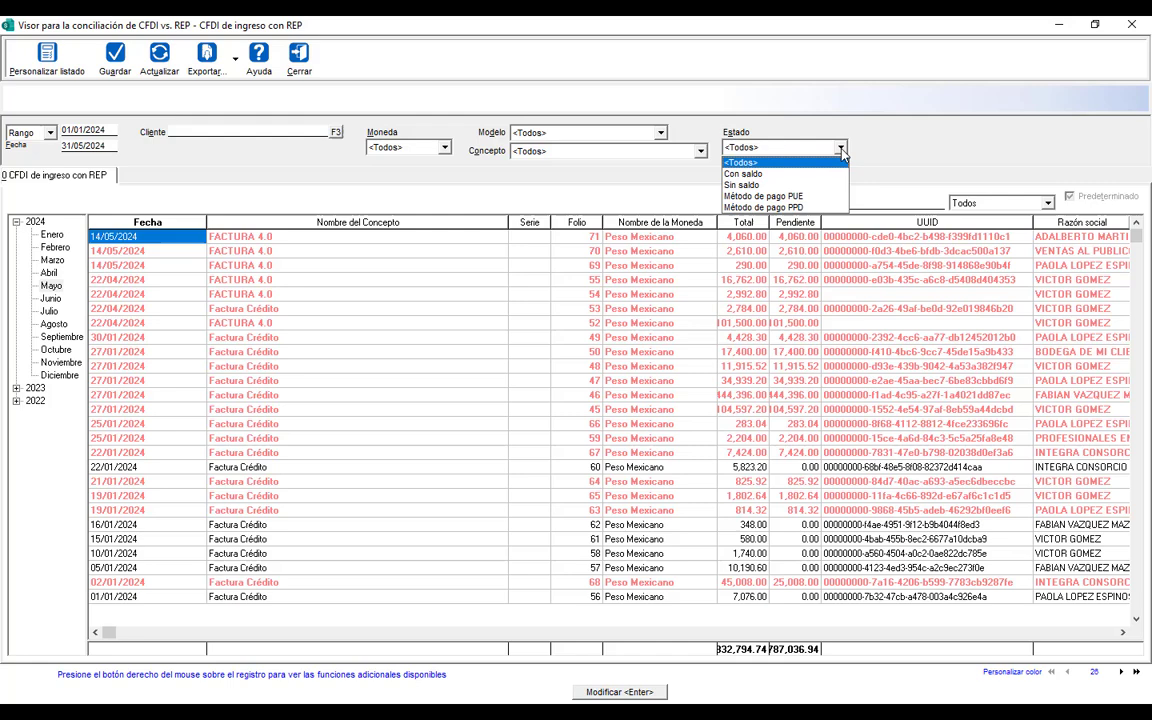
{"action": "left_click", "coordinate": [800, 197]}
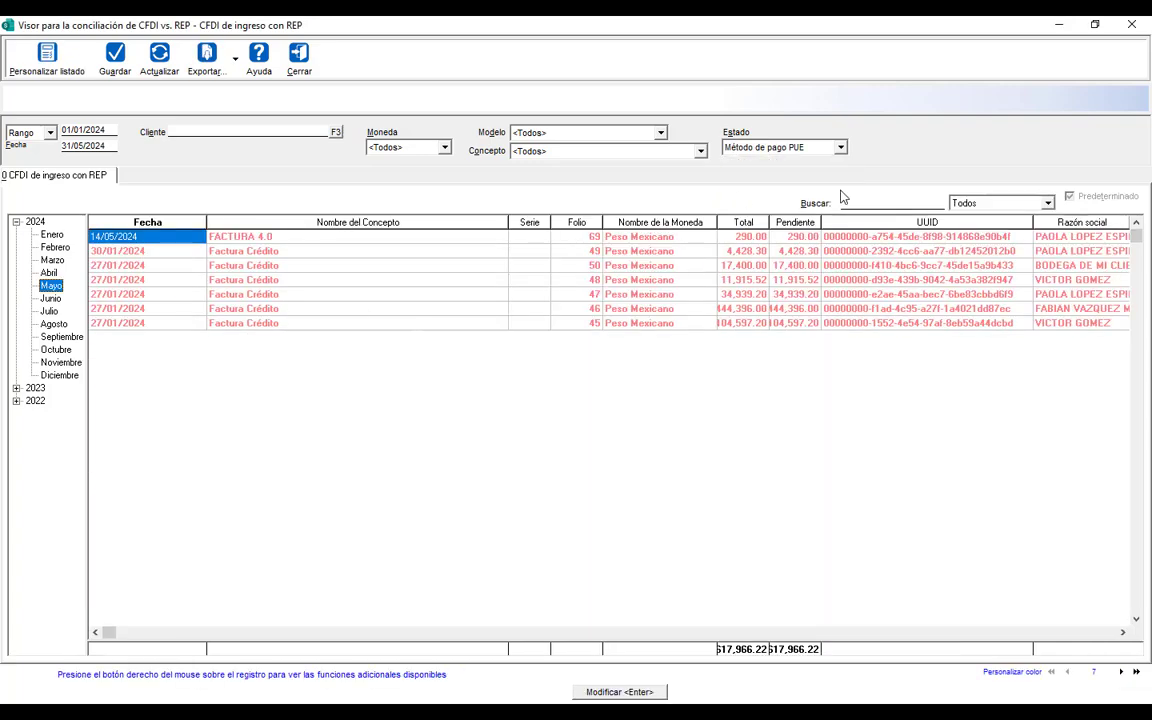
{"action": "left_click", "coordinate": [840, 147]}
{"action": "left_click", "coordinate": [800, 209]}
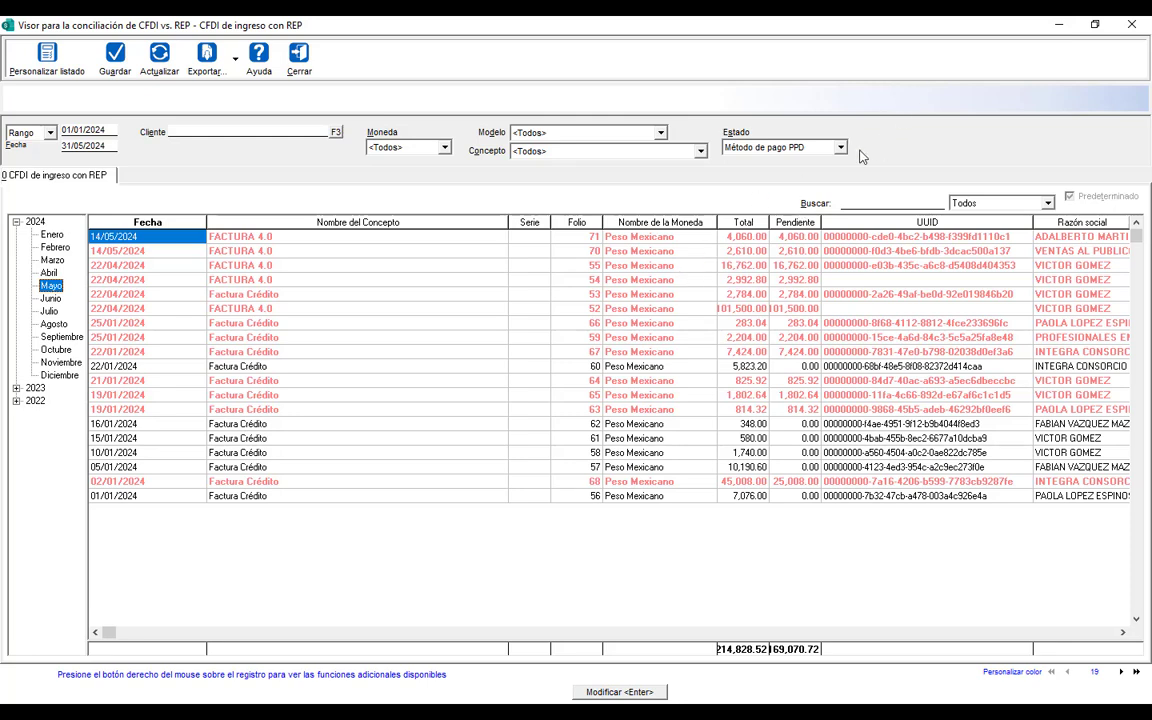
{"action": "left_click", "coordinate": [780, 147]}
{"action": "left_click", "coordinate": [779, 162]}
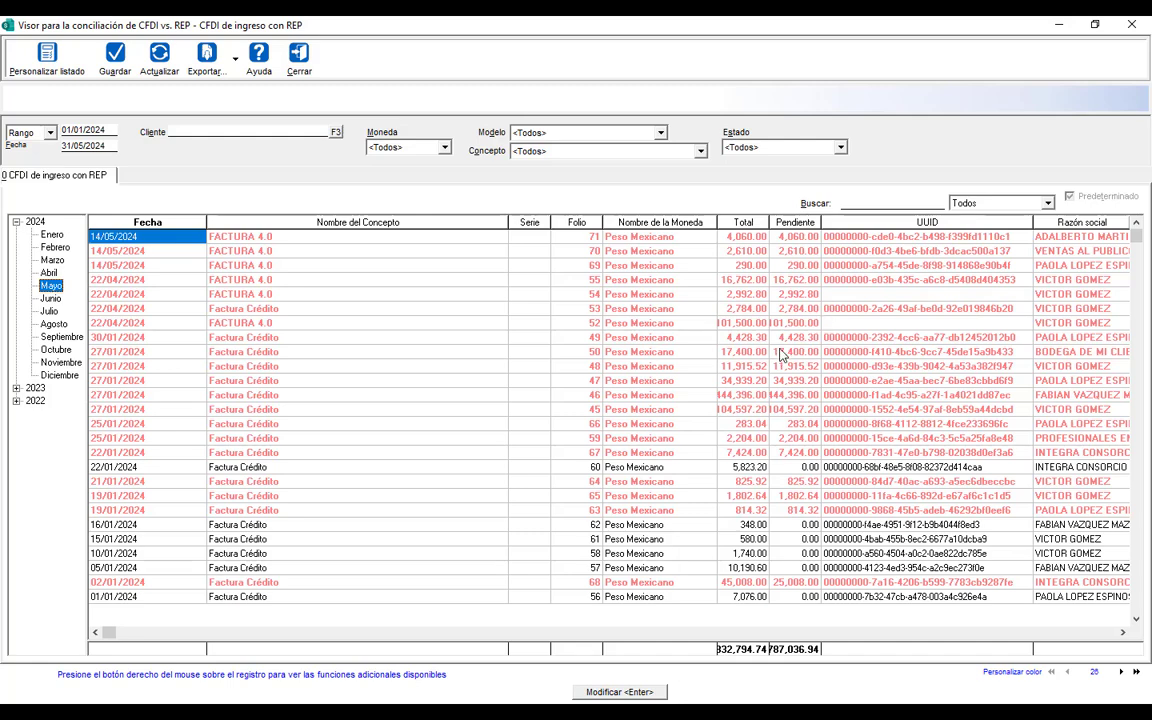
Filter the CFDIs by the Con saldo state and narrow the Nombre del Concepto column to show the full Razón social.
{"action": "left_click", "coordinate": [841, 148]}
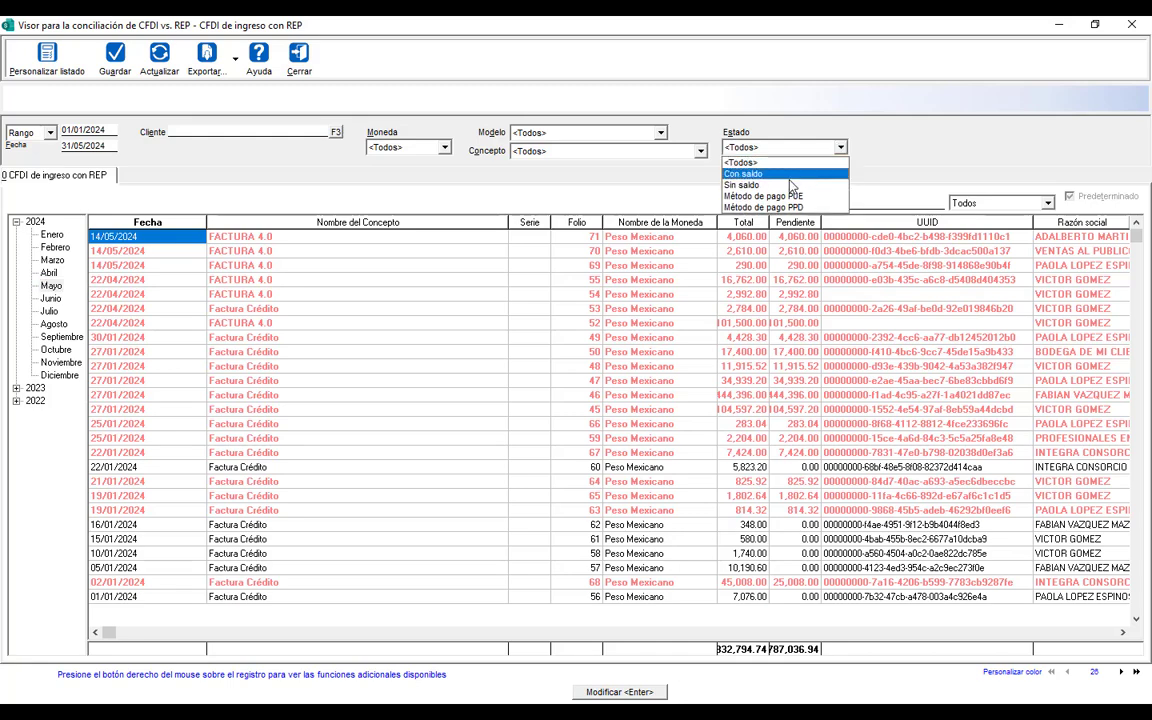
{"action": "left_click", "coordinate": [769, 175]}
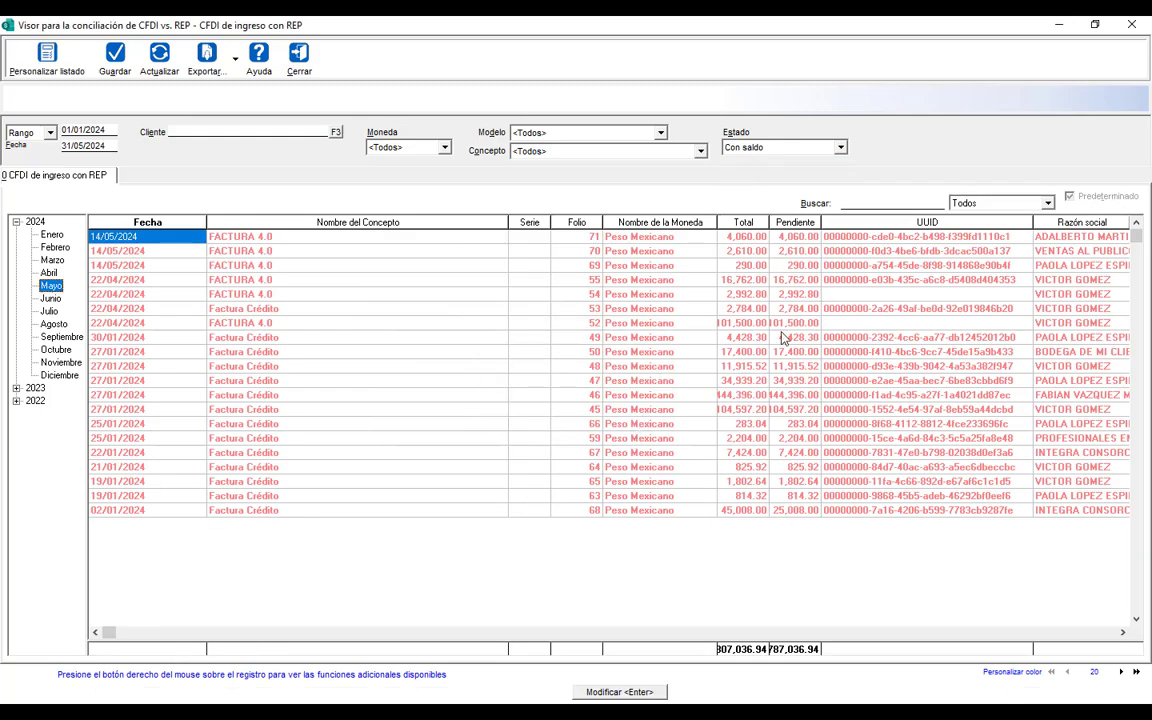
{"action": "left_click", "coordinate": [873, 240]}
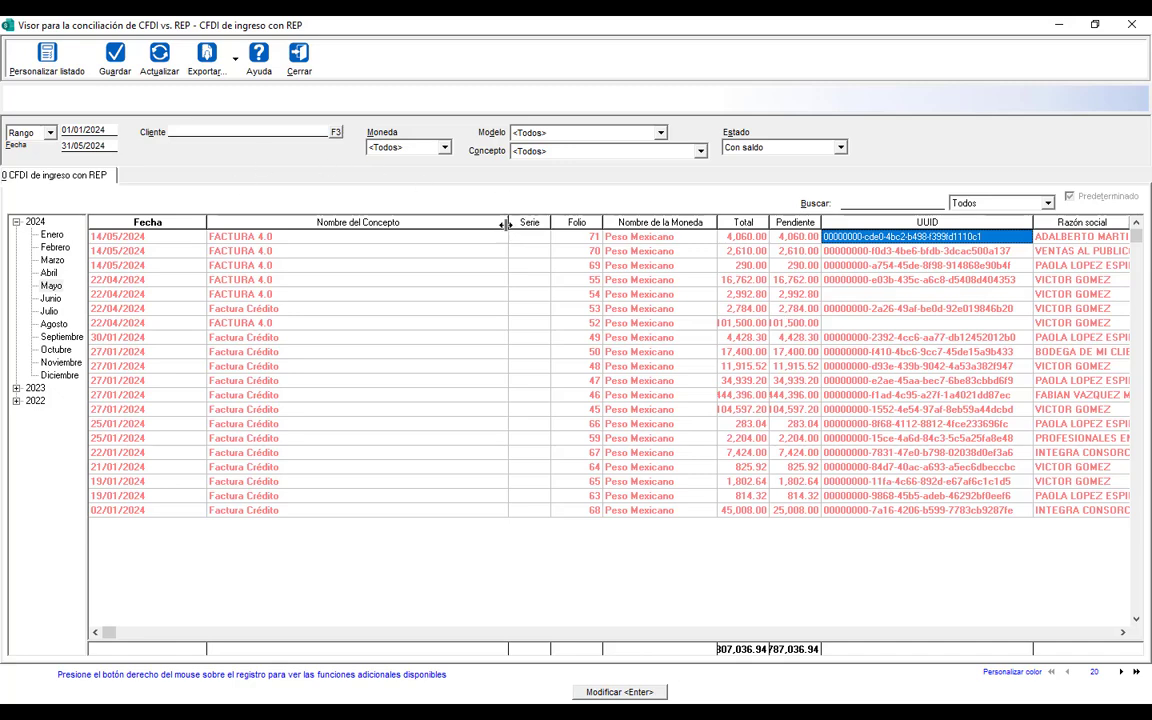
{"action": "left_click_drag", "start_coordinate": [505, 224], "coordinate": [333, 224]}
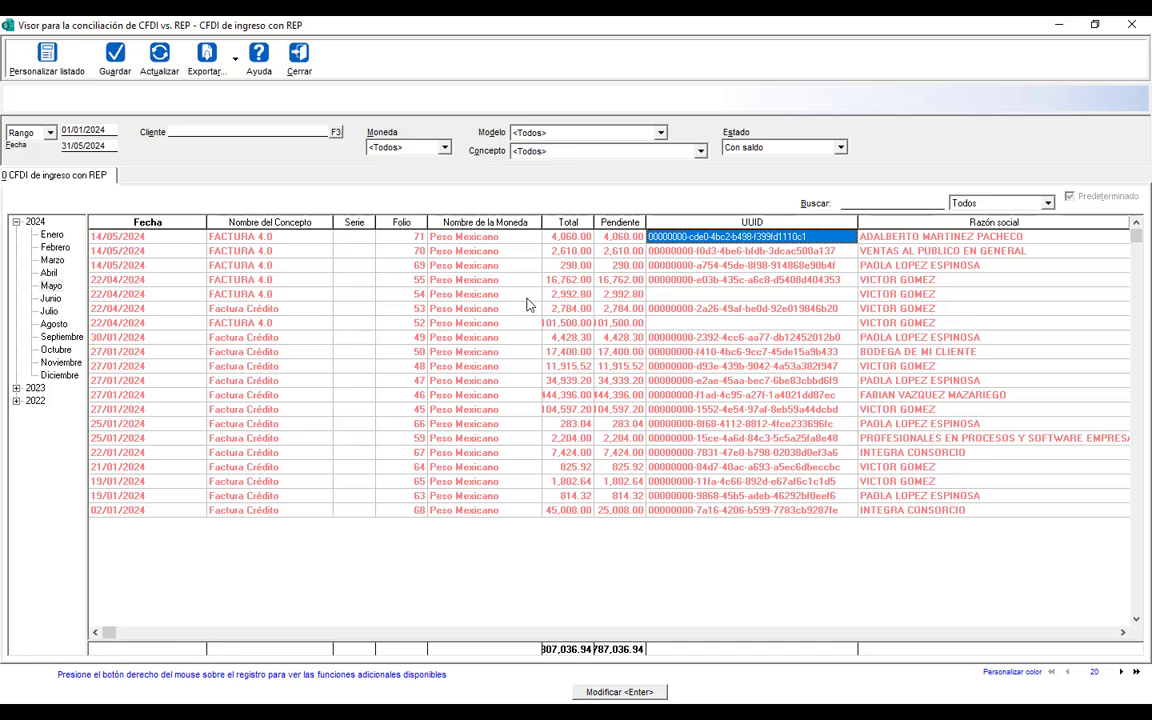
View the payments associated with the FACTURA 4.0 document with folio 54, and close the associations window.
{"action": "right_click", "coordinate": [460, 299]}
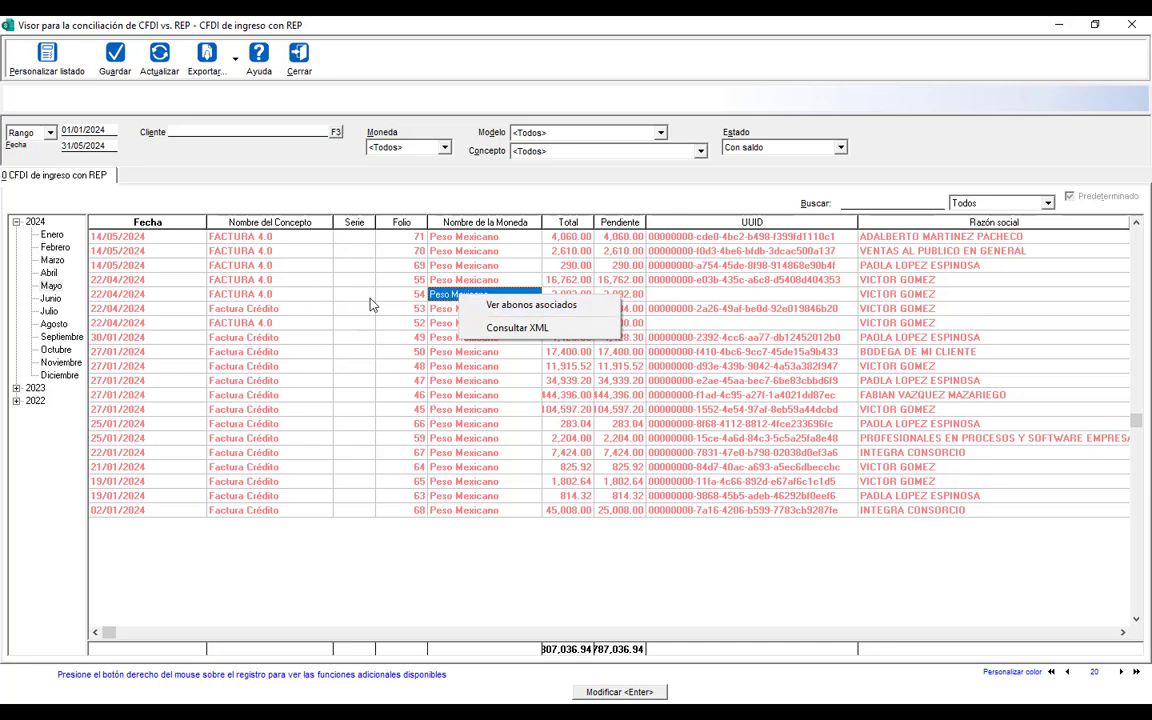
{"action": "left_click", "coordinate": [526, 308]}
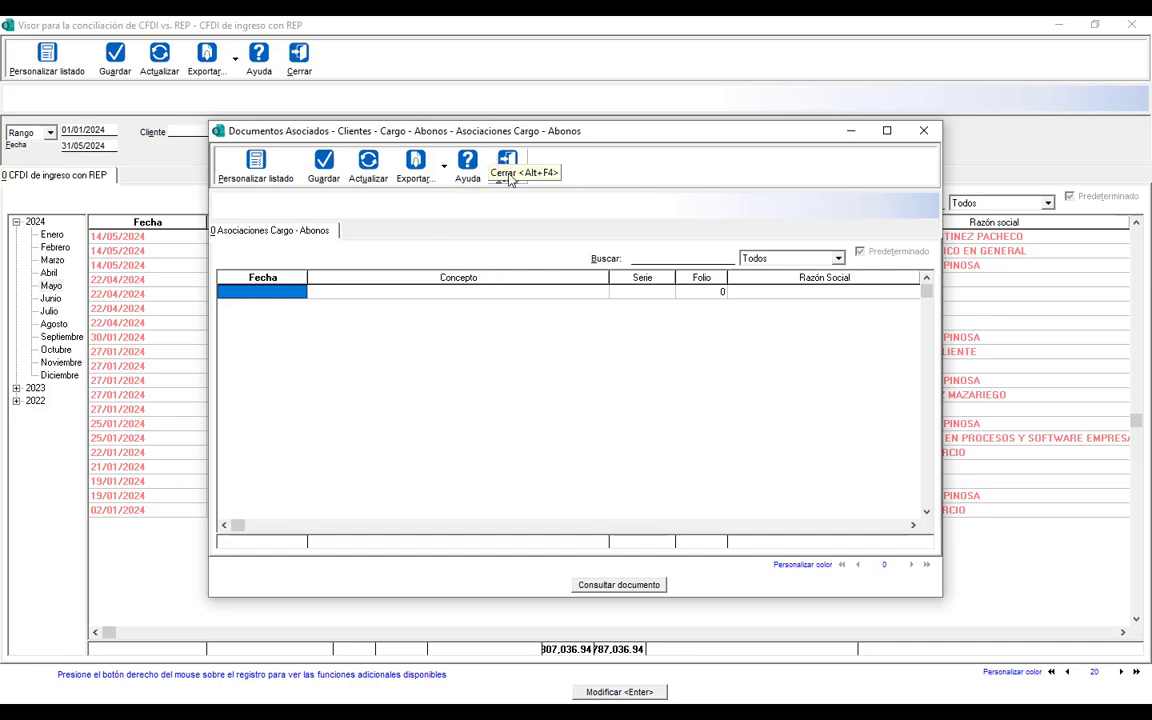
{"action": "left_click", "coordinate": [507, 170]}
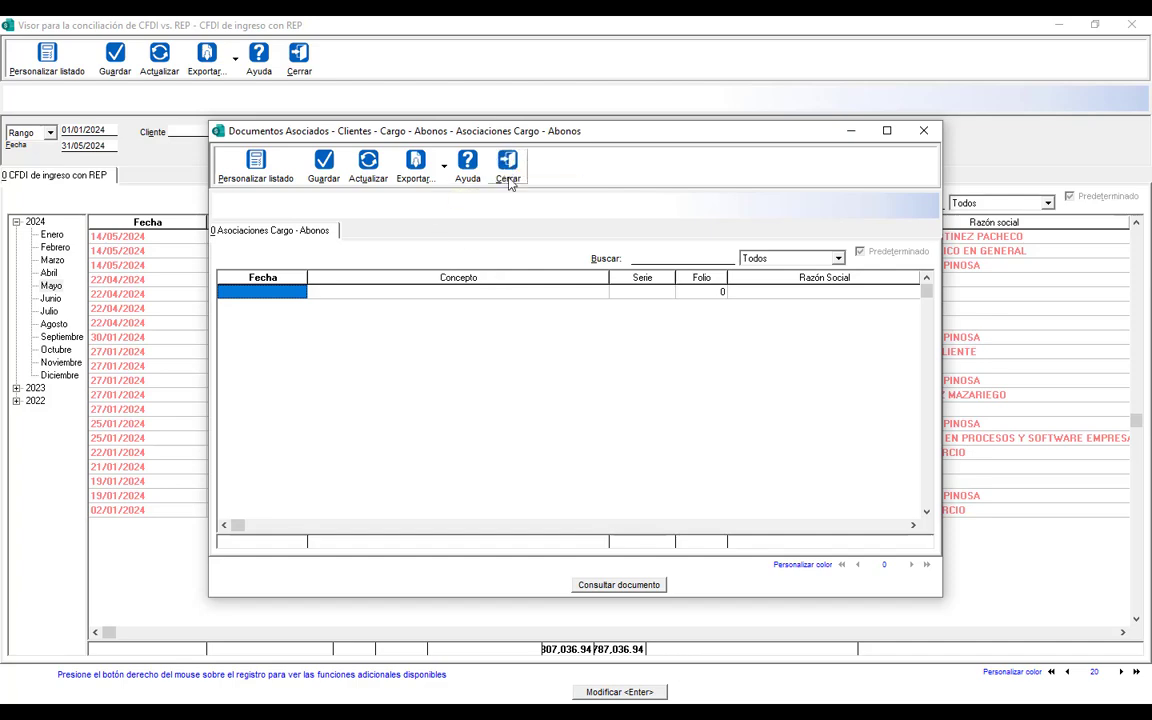
Try to consult the XML of folio 54, and view the XML of the Factura Crédito with folio 53.
{"action": "right_click", "coordinate": [480, 295]}
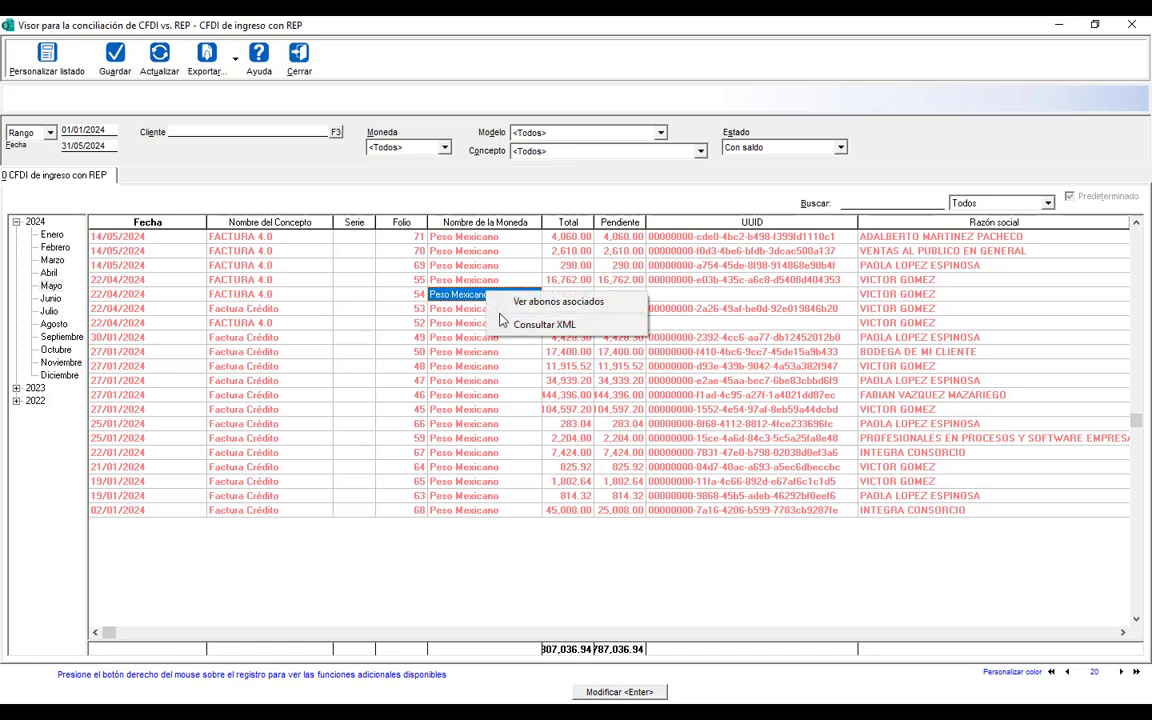
{"action": "left_click", "coordinate": [519, 325]}
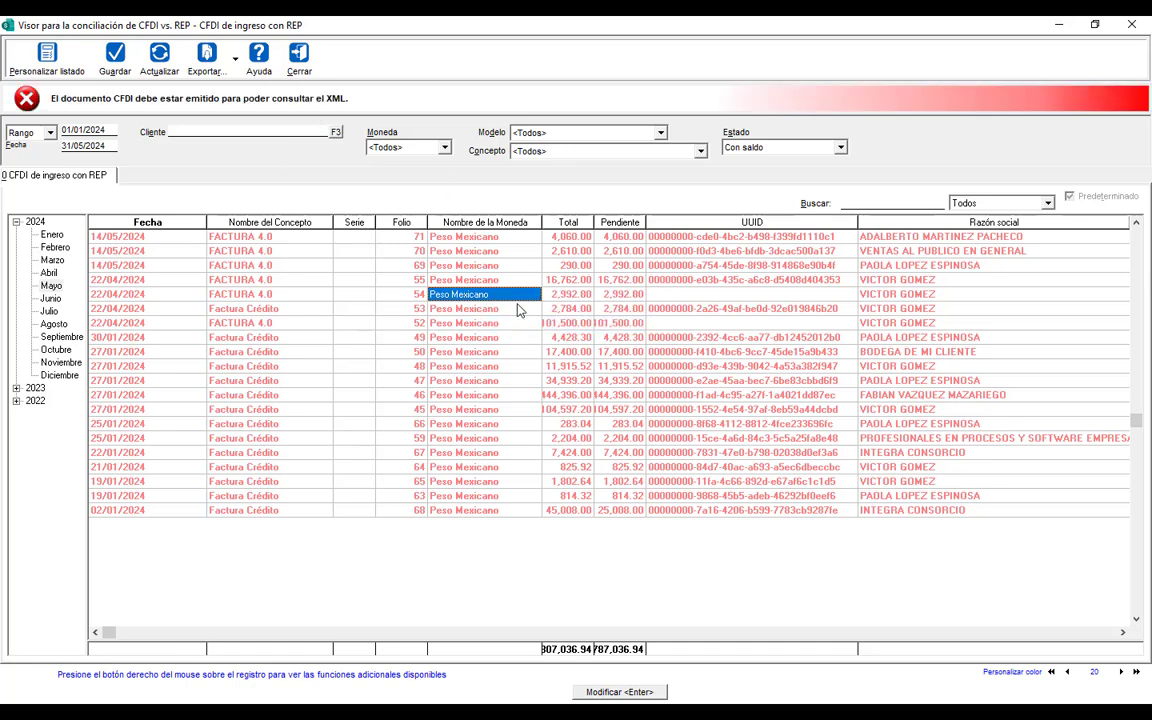
{"action": "right_click", "coordinate": [488, 314]}
{"action": "left_click", "coordinate": [530, 344]}
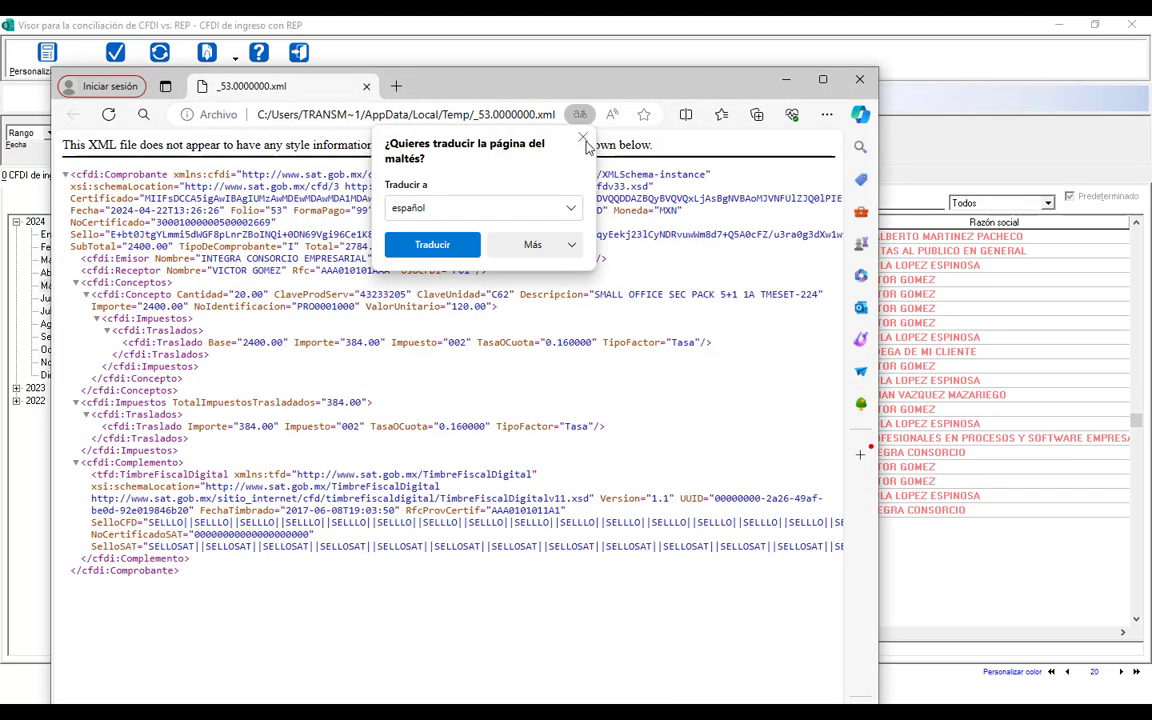
{"action": "left_click", "coordinate": [583, 153]}
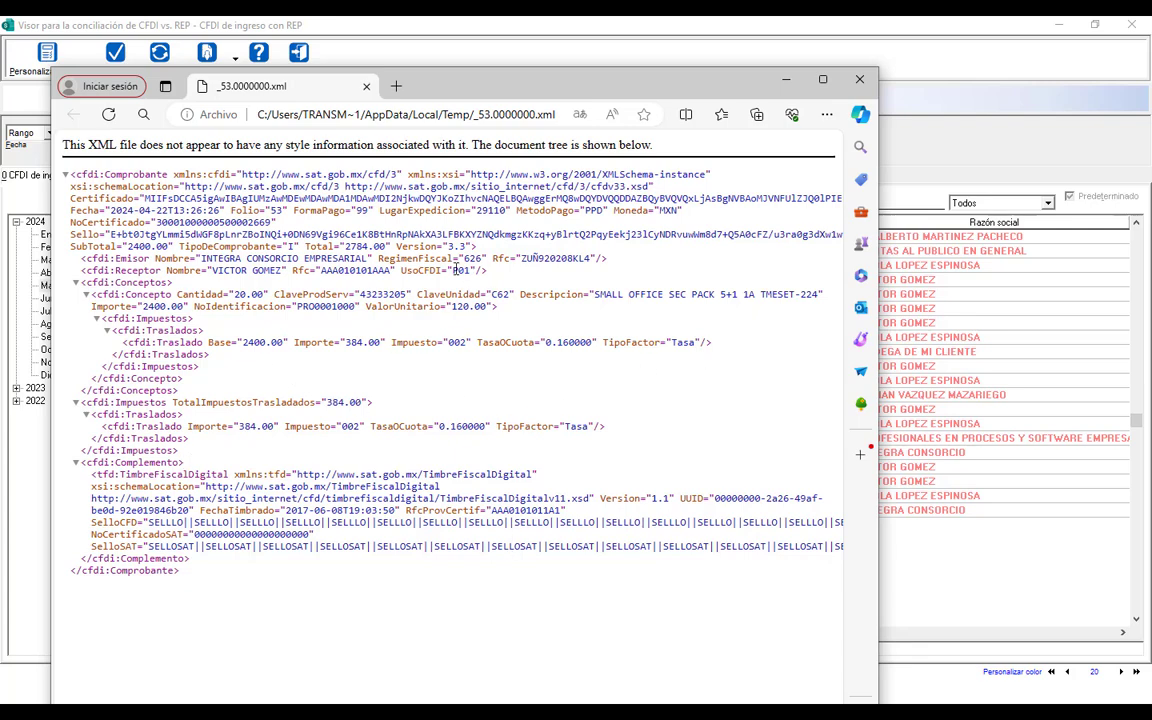
{"action": "left_click", "coordinate": [859, 79]}
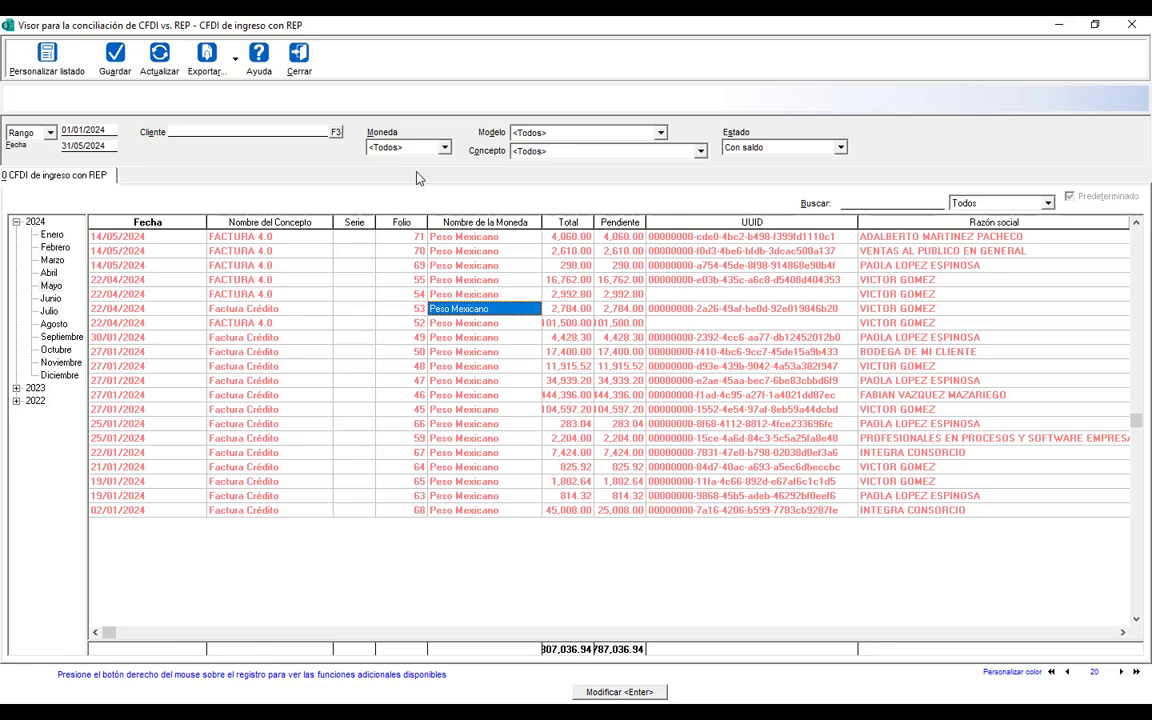
Filter the CFDIs to Hoy, narrow the Nombre del Concepto column, and close the reconciliation viewer.
{"action": "left_click", "coordinate": [49, 132]}
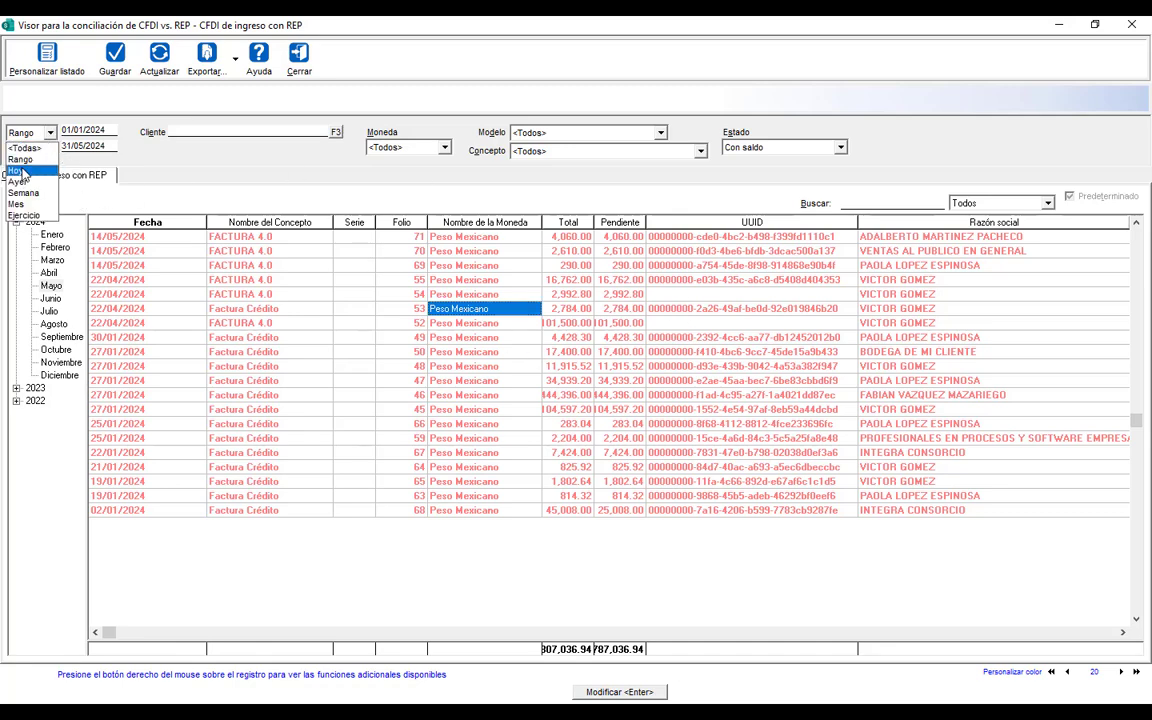
{"action": "left_click", "coordinate": [18, 171]}
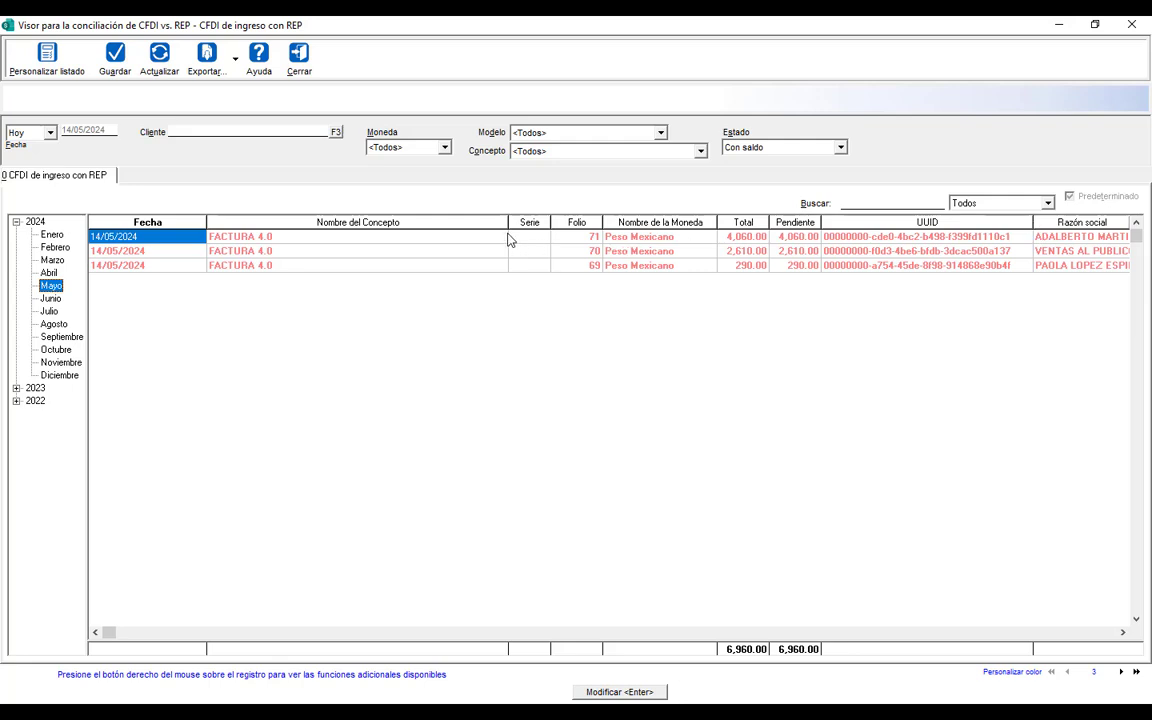
{"action": "left_click_drag", "start_coordinate": [508, 222], "coordinate": [338, 224]}
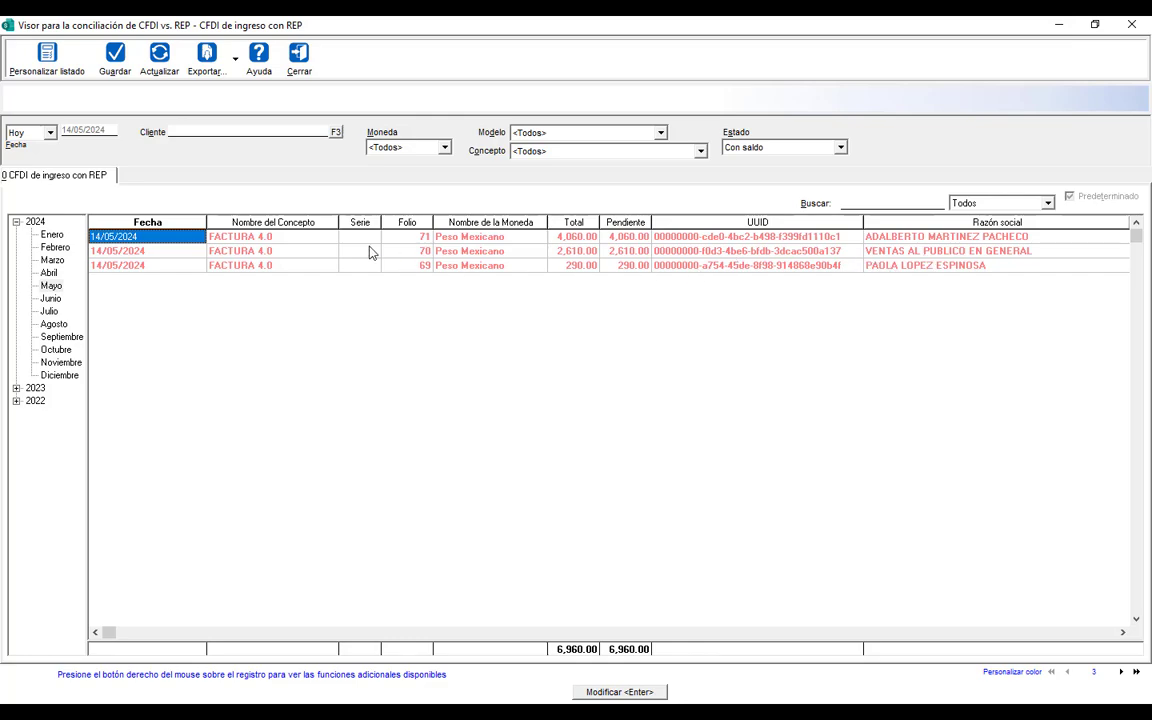
{"action": "left_click", "coordinate": [299, 60]}
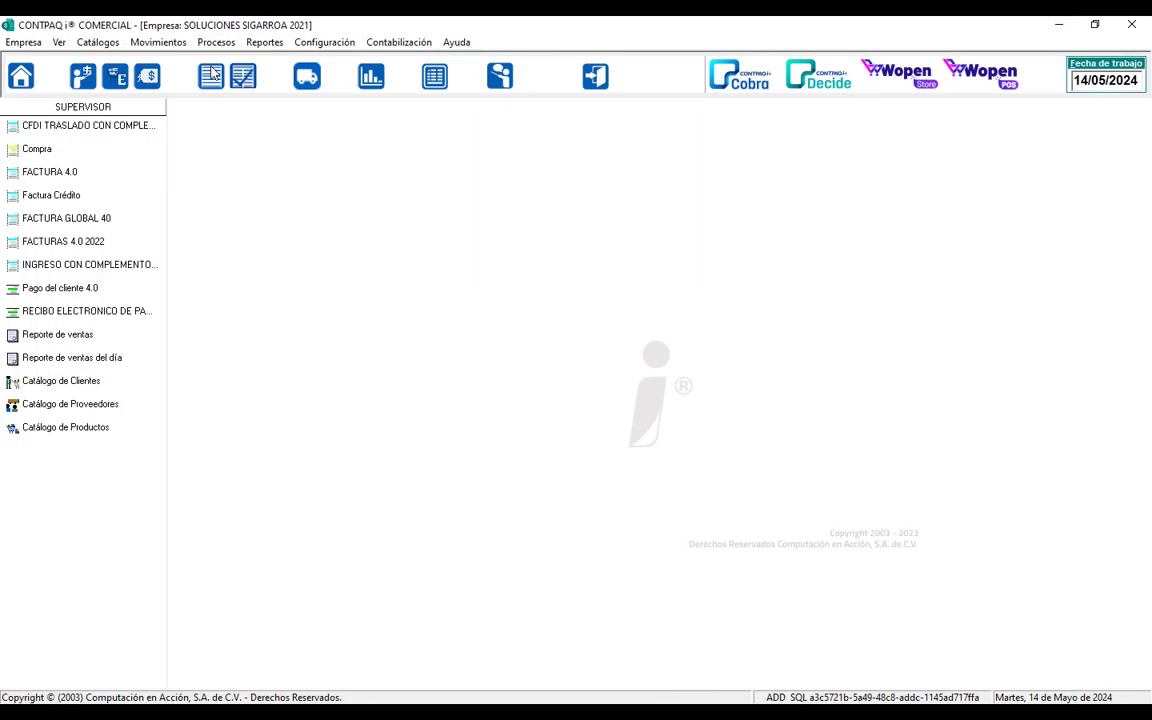
{"action": "left_click", "coordinate": [59, 42]}
{"action": "mouse_move", "coordinate": [150, 45]}
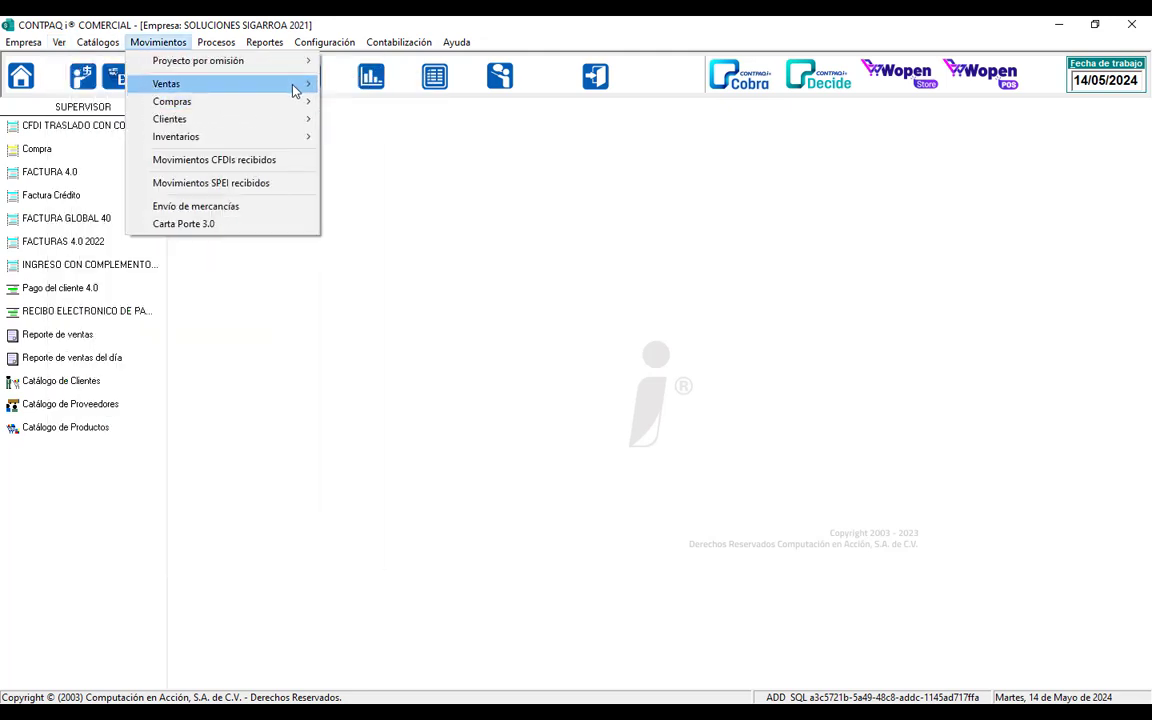
{"action": "mouse_move", "coordinate": [297, 119]}
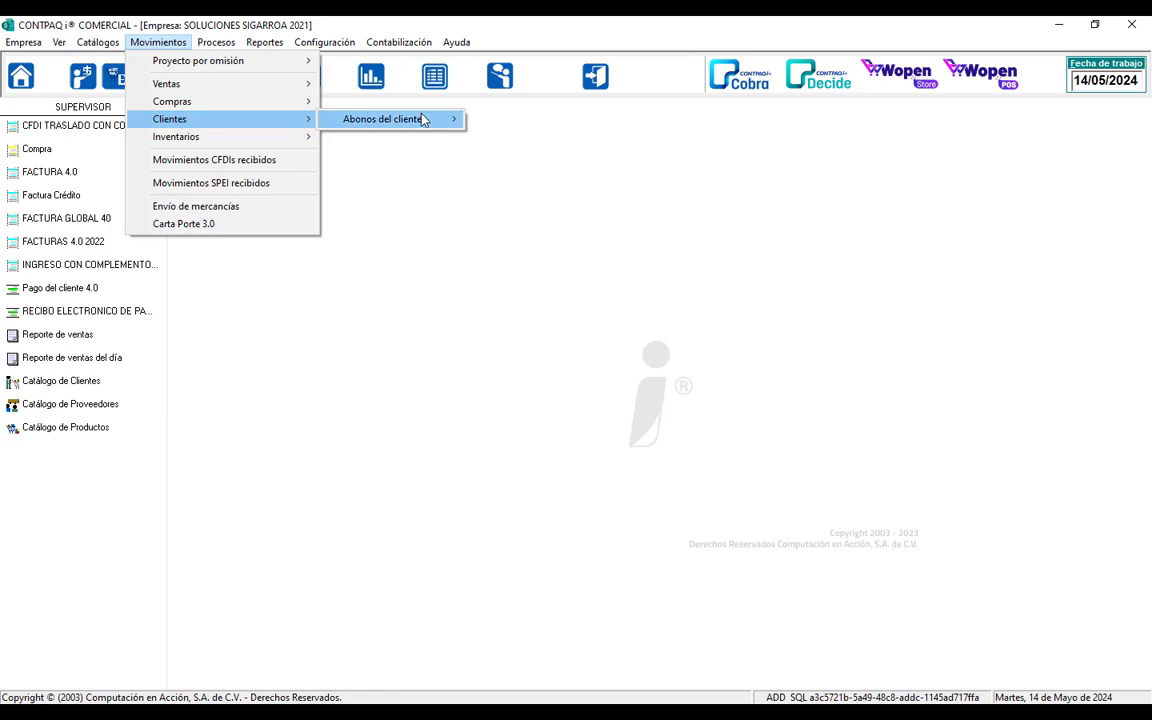
{"action": "mouse_move", "coordinate": [424, 118]}
{"action": "left_click", "coordinate": [552, 146]}
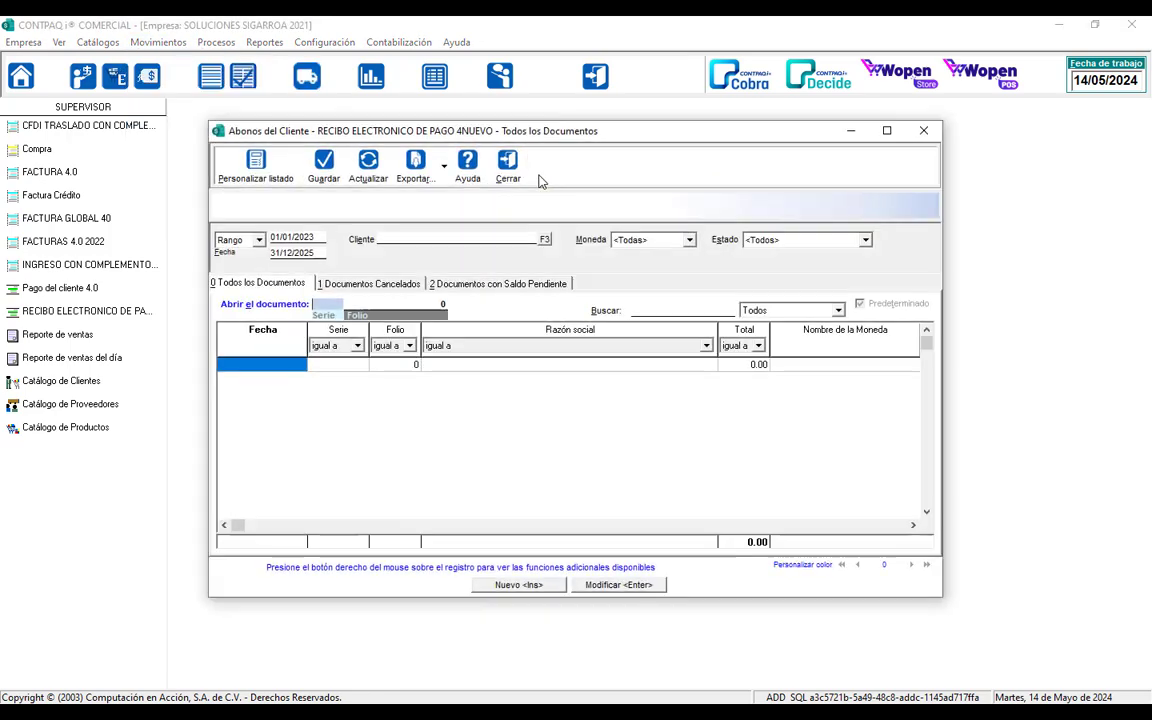
{"action": "left_click", "coordinate": [508, 166]}
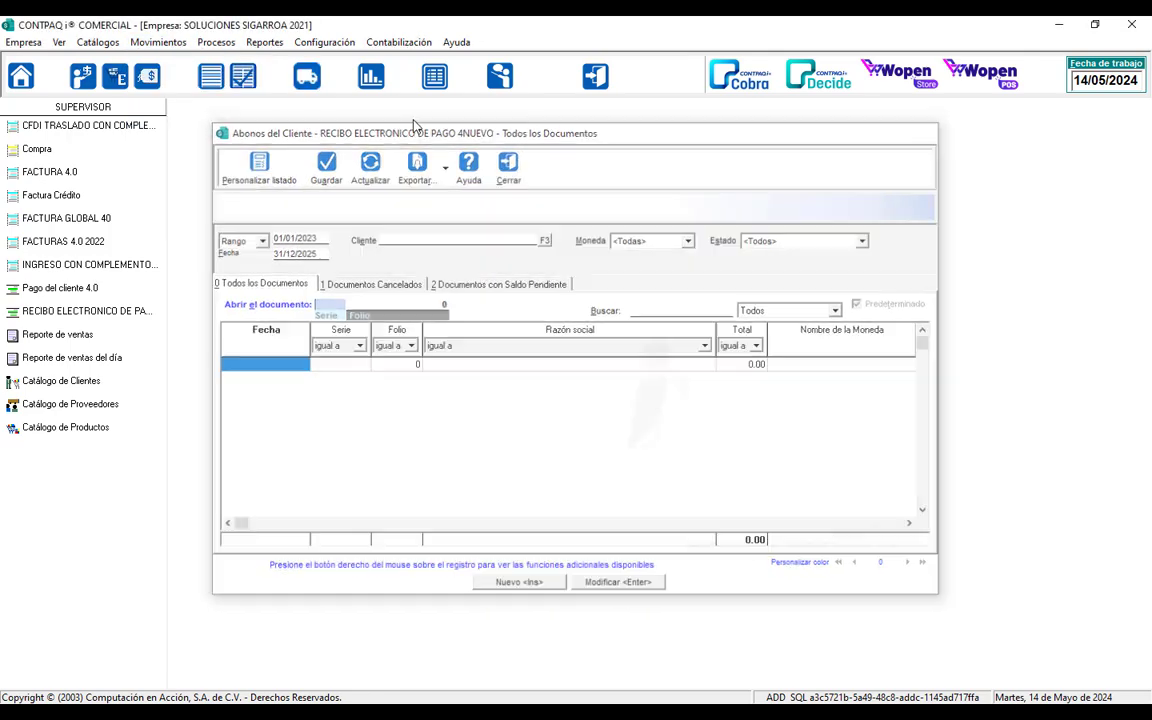
Open the customer payments list for the Pago del cliente 4.0 concept and start a new document.
{"action": "left_click", "coordinate": [146, 45]}
{"action": "mouse_move", "coordinate": [300, 121]}
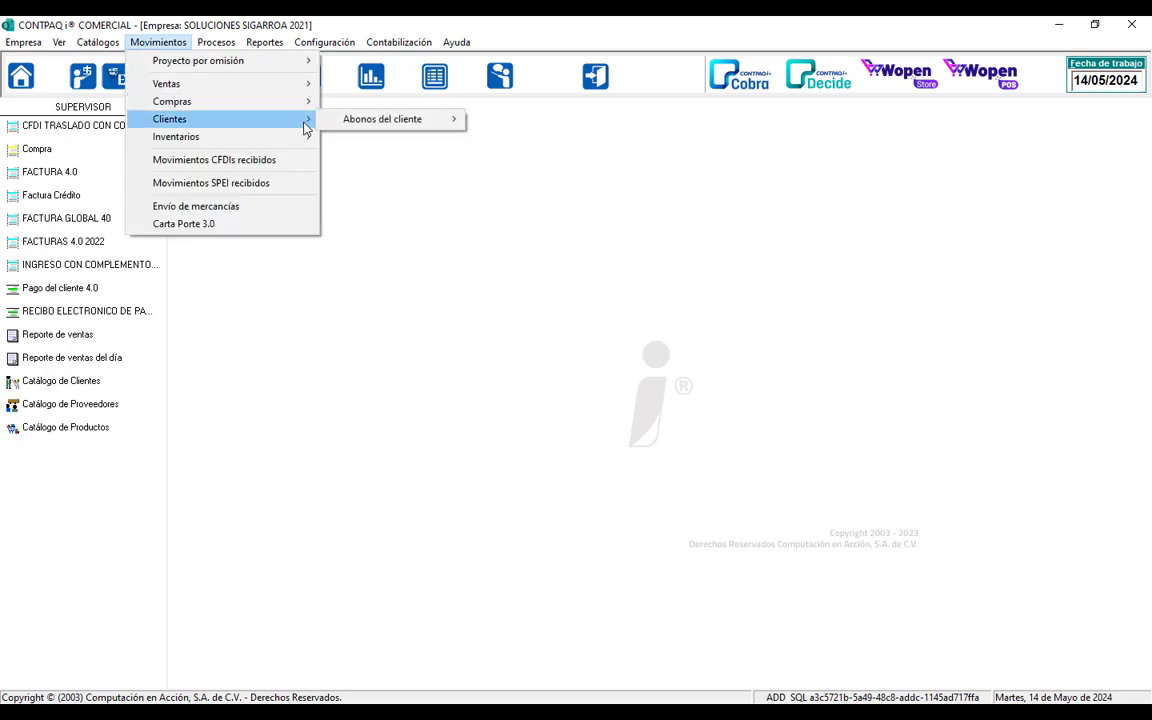
{"action": "mouse_move", "coordinate": [417, 122]}
{"action": "left_click", "coordinate": [556, 119]}
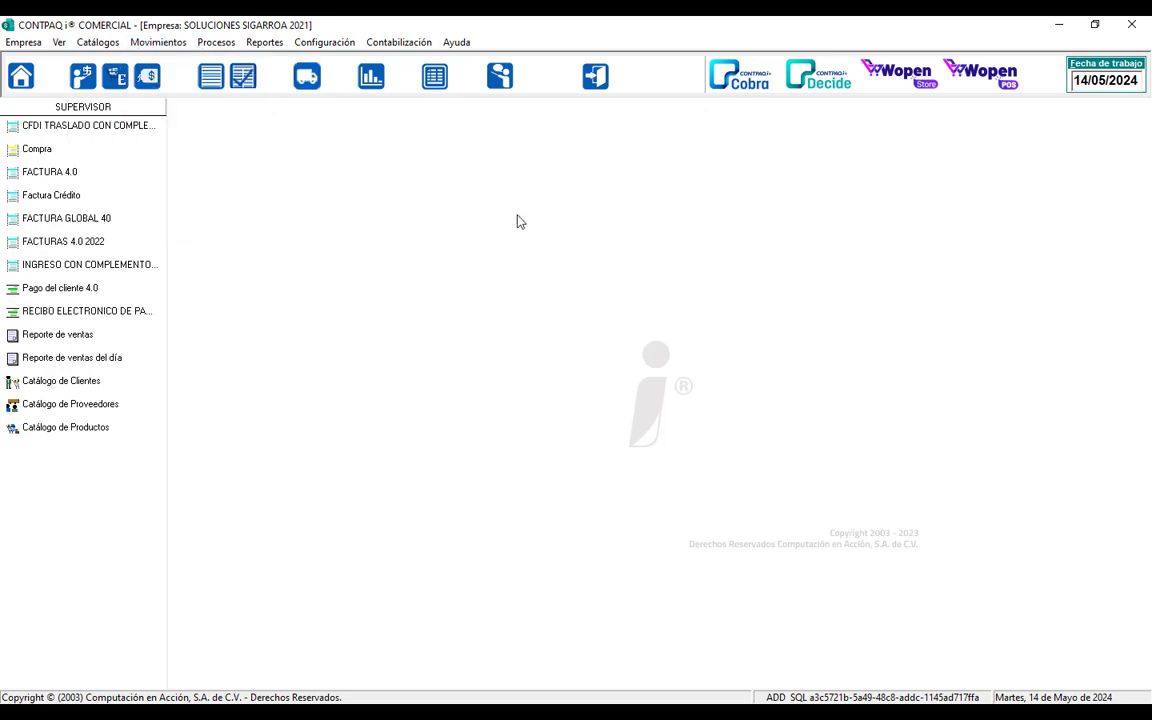
{"action": "left_click", "coordinate": [517, 585]}
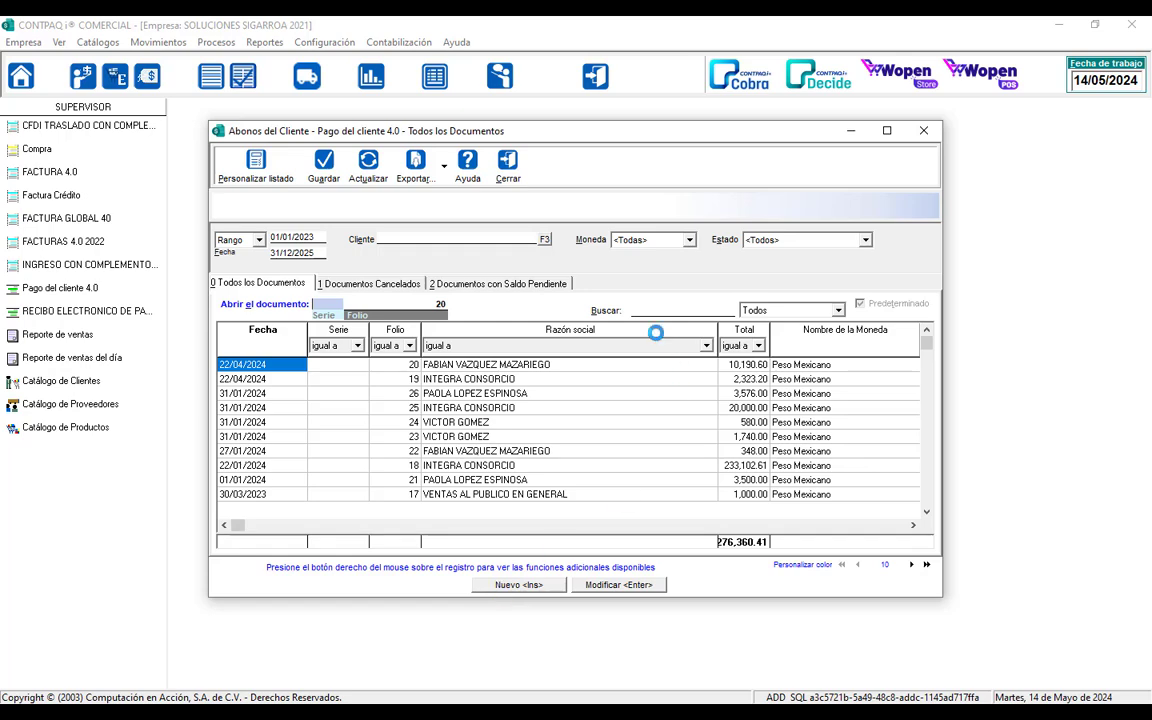
{"action": "key", "text": "Return"}
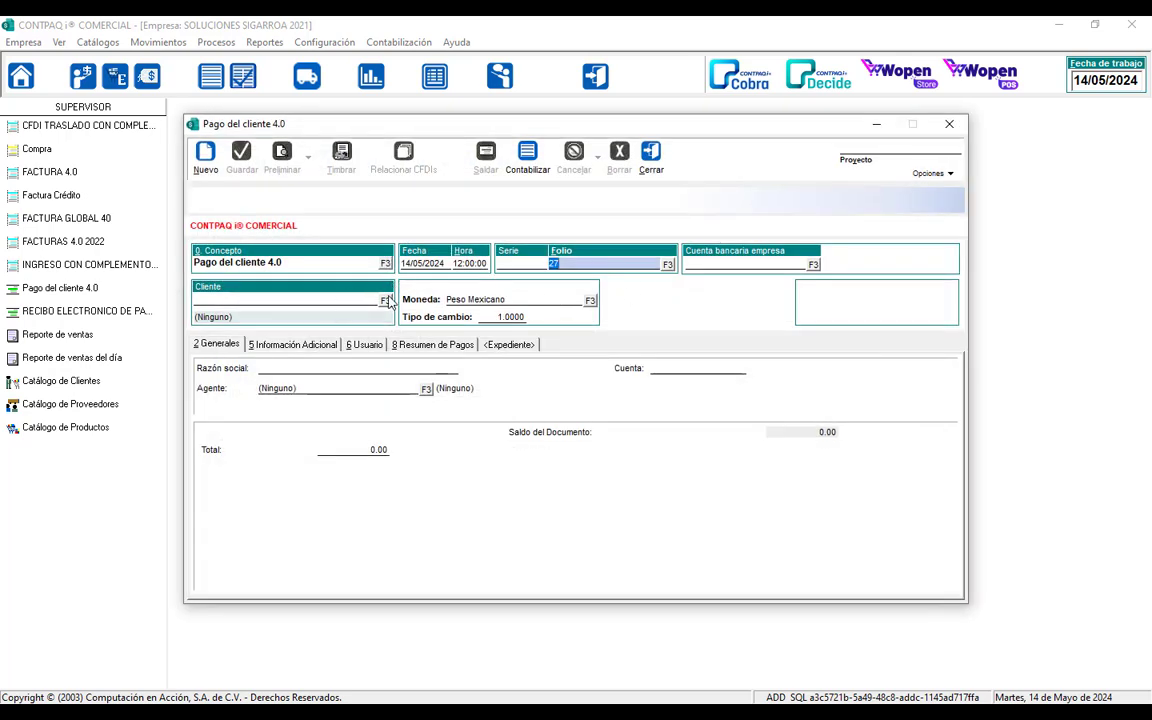
Assign the payment to the customer of FACTURA 4.0 folio 71, set its total to 1500, and save it.
{"action": "key", "text": "F3"}
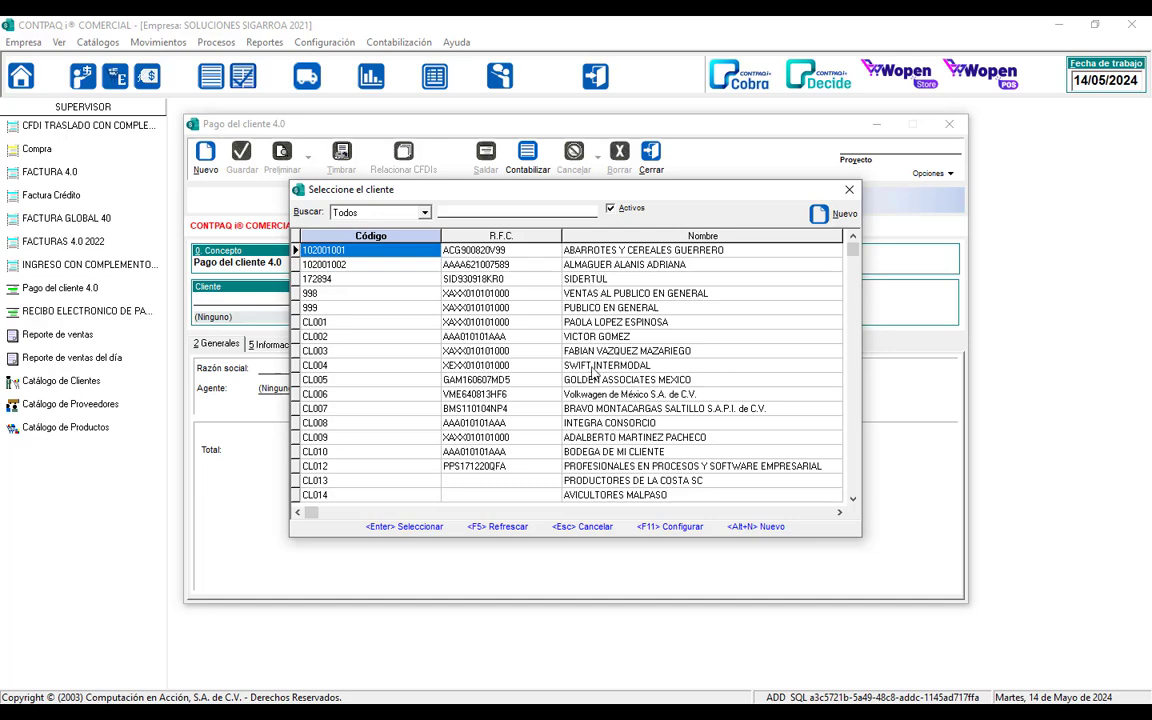
{"action": "left_click", "coordinate": [604, 440]}
{"action": "double_click", "coordinate": [604, 440]}
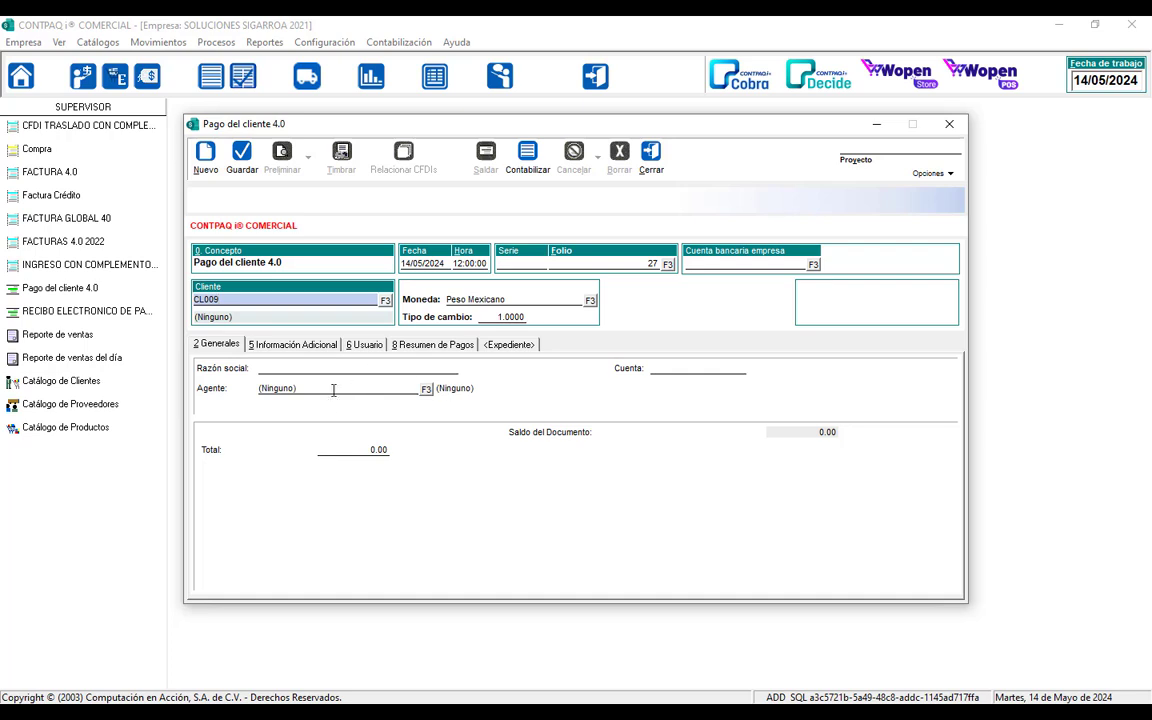
{"action": "left_click", "coordinate": [373, 459]}
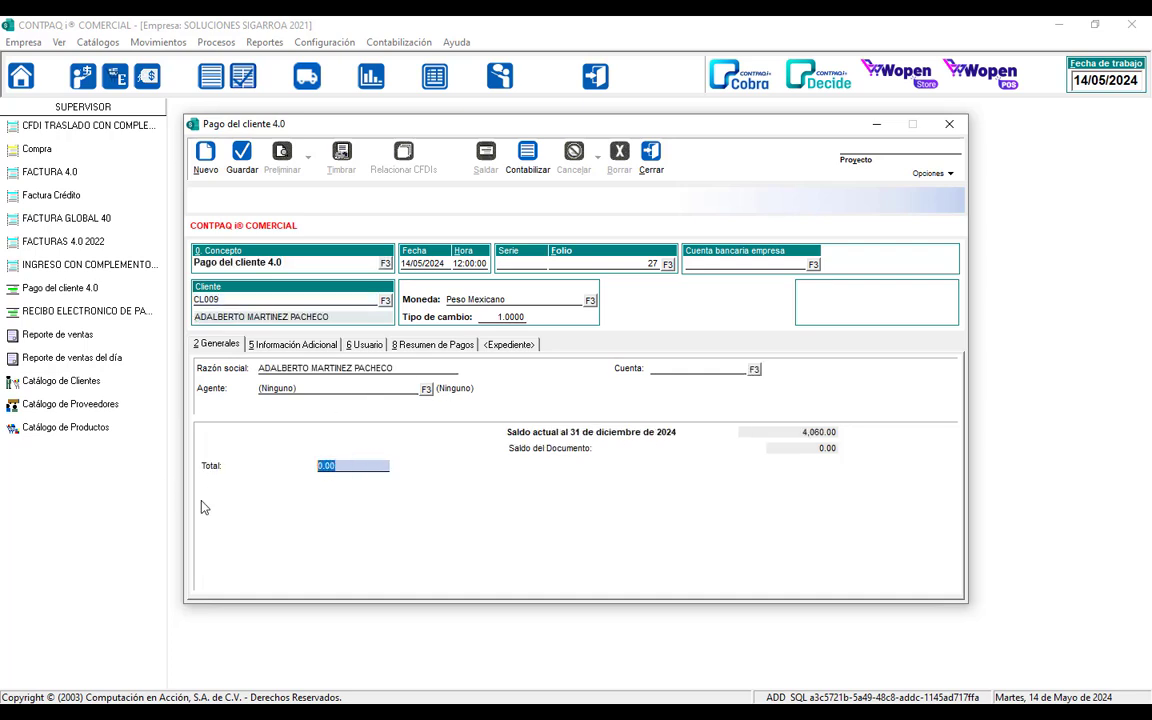
{"action": "type", "text": "1500"}
{"action": "key", "text": "Return"}
{"action": "key", "text": "ctrl+g"}
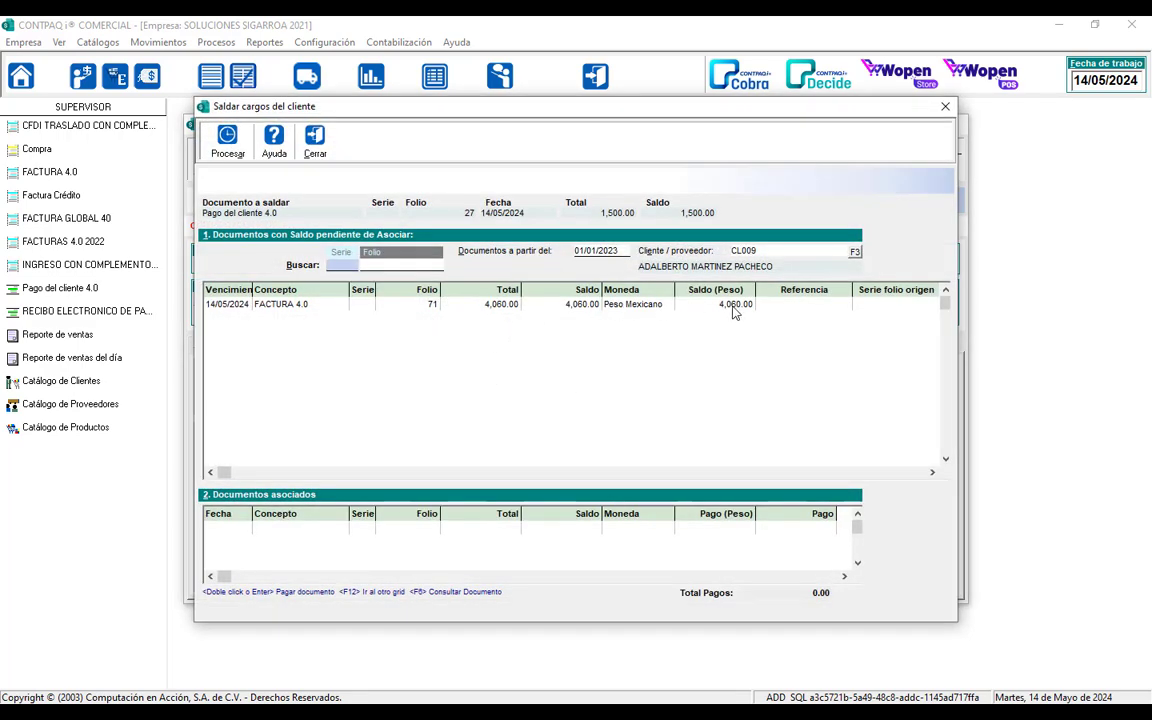
Apply the 1,500.00 payment to the FACTURA 4.0 with folio 71, and close the Saldar cargos del cliente window.
{"action": "double_click", "coordinate": [733, 305]}
{"action": "left_click", "coordinate": [490, 411]}
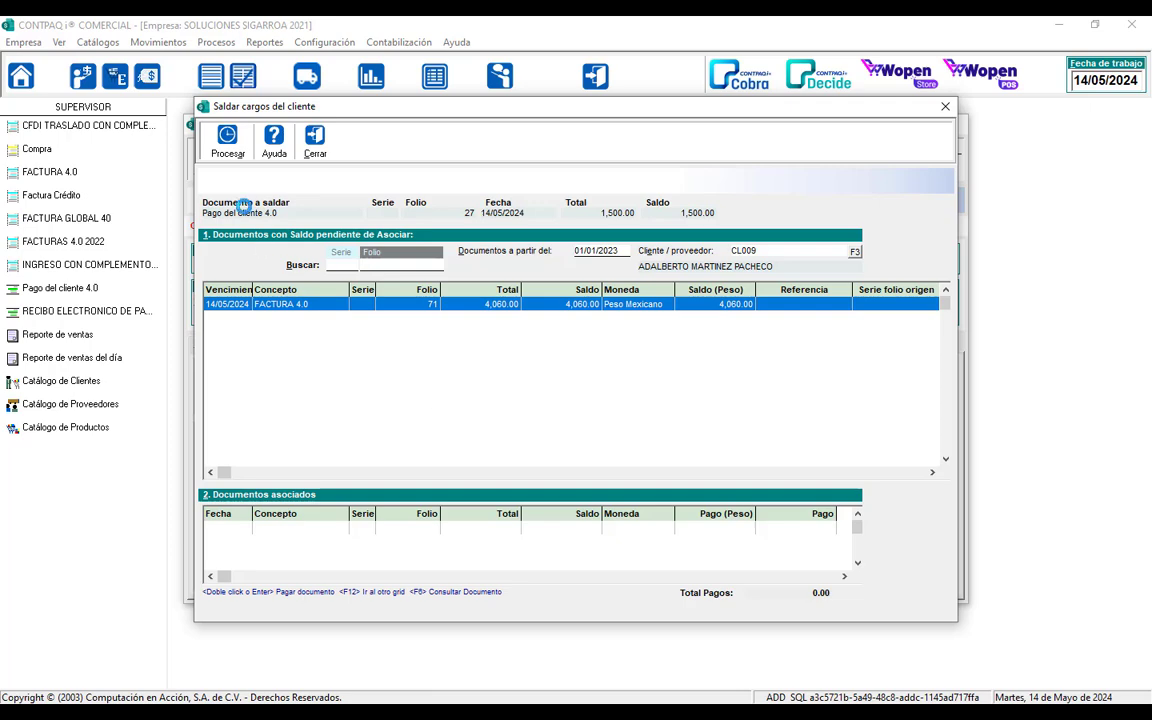
{"action": "left_click", "coordinate": [315, 141]}
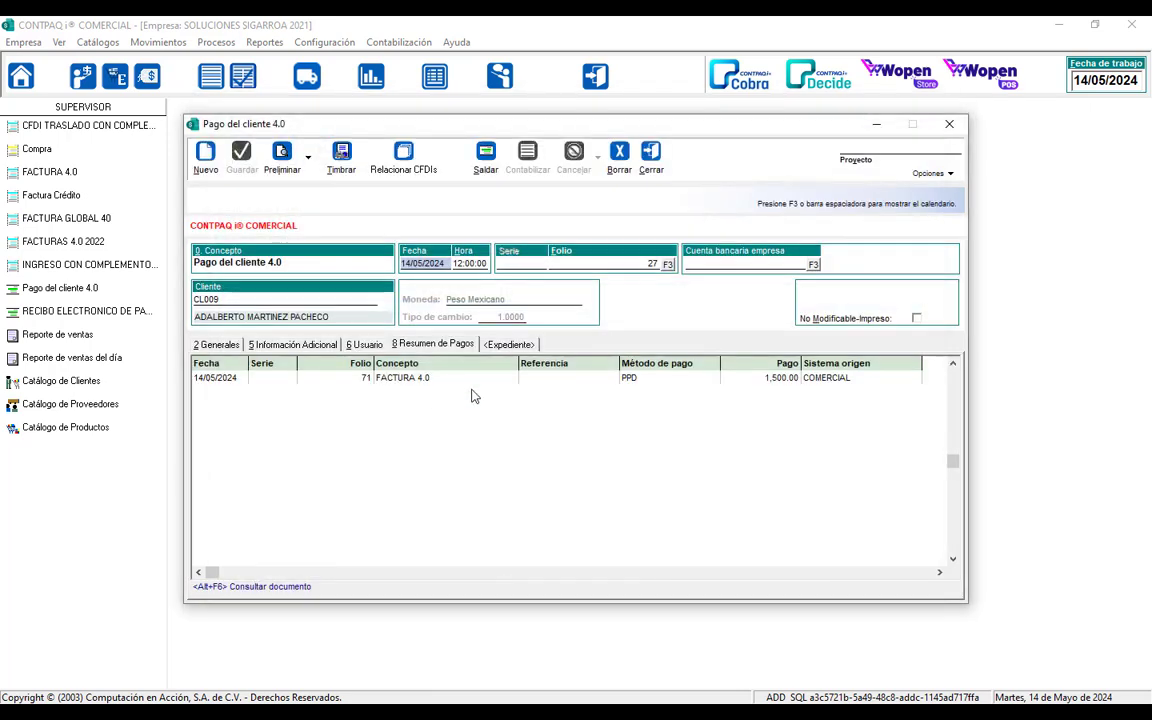
Set the payment's Forma de pago to 03 Transferencia electrónica de fondos in its additional information, and save it.
{"action": "left_click", "coordinate": [298, 344]}
{"action": "left_click", "coordinate": [372, 400]}
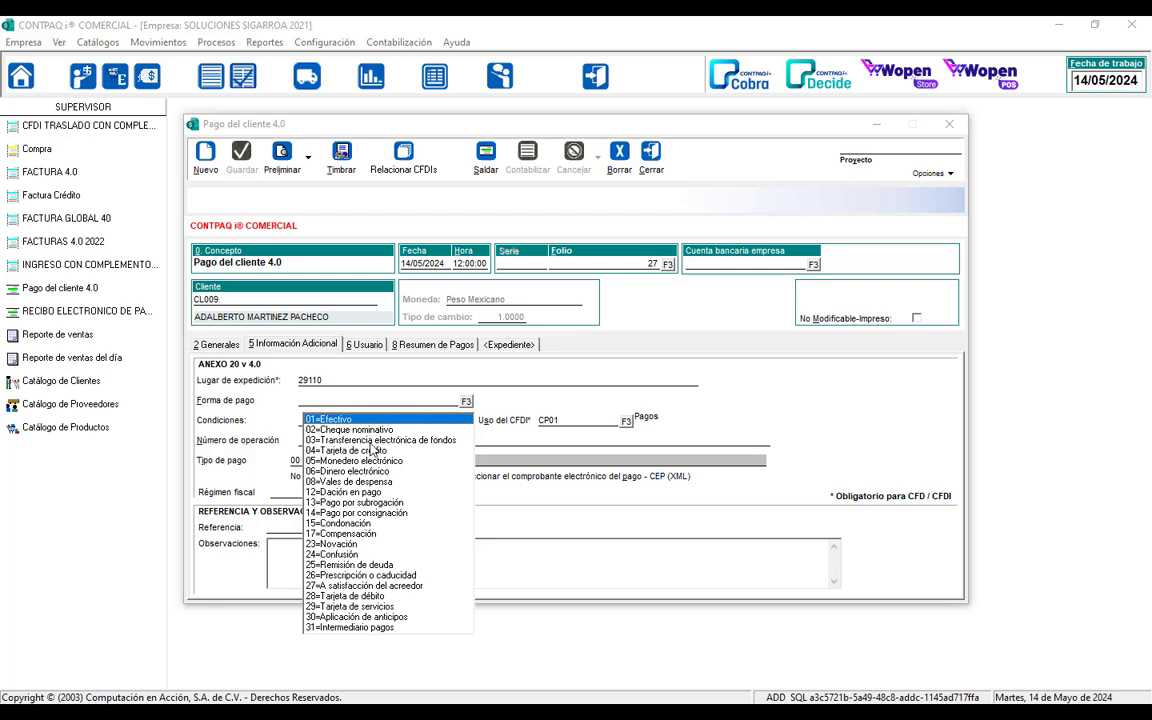
{"action": "left_click", "coordinate": [395, 439]}
{"action": "left_click", "coordinate": [241, 156]}
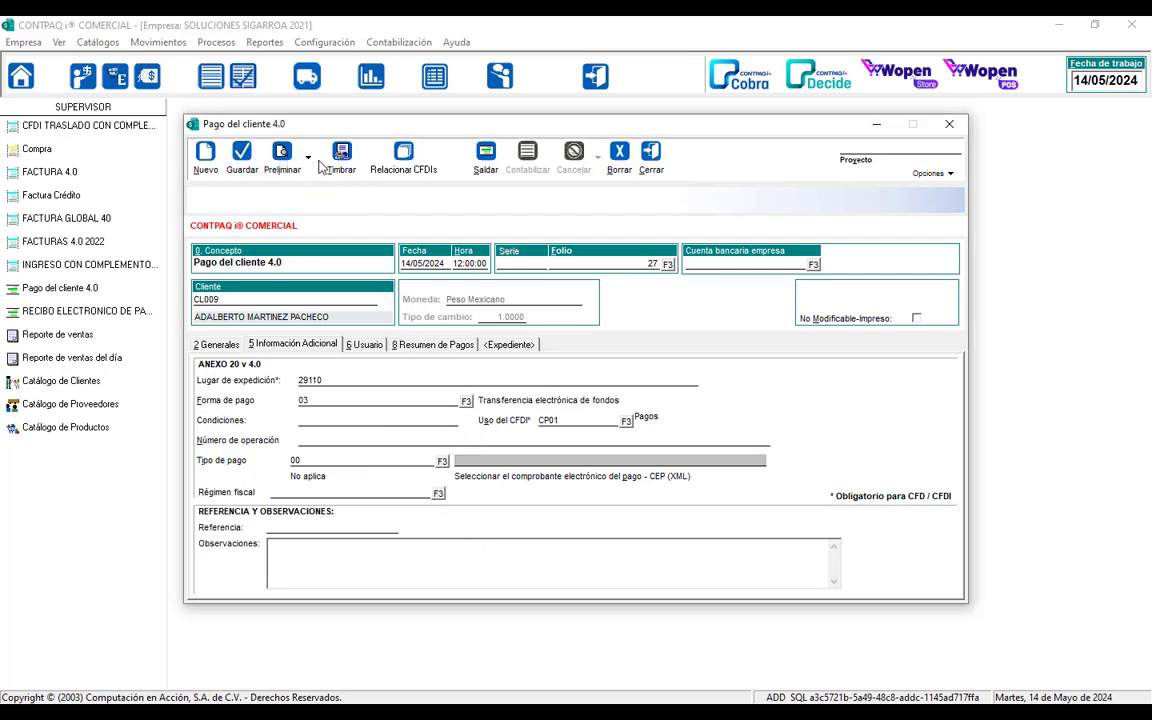
Try to stamp the payment with the private key password (Contraseña de clave privada), and close the stamping window.
{"action": "left_click", "coordinate": [341, 160]}
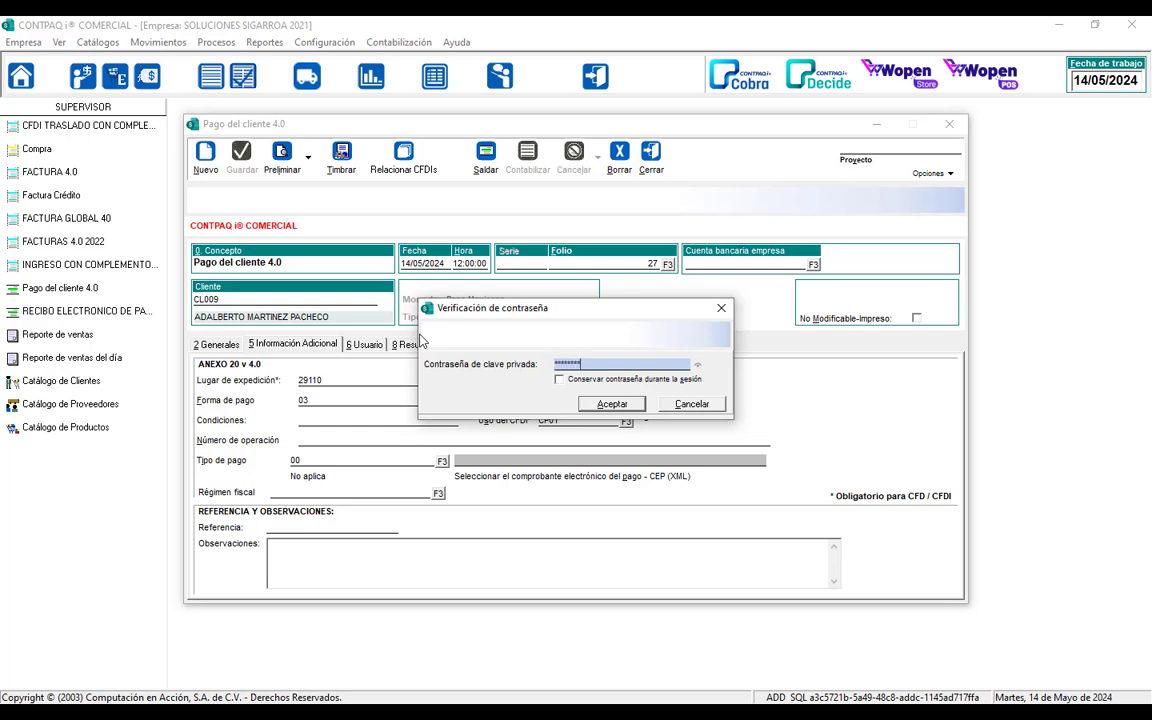
{"action": "left_click", "coordinate": [616, 404]}
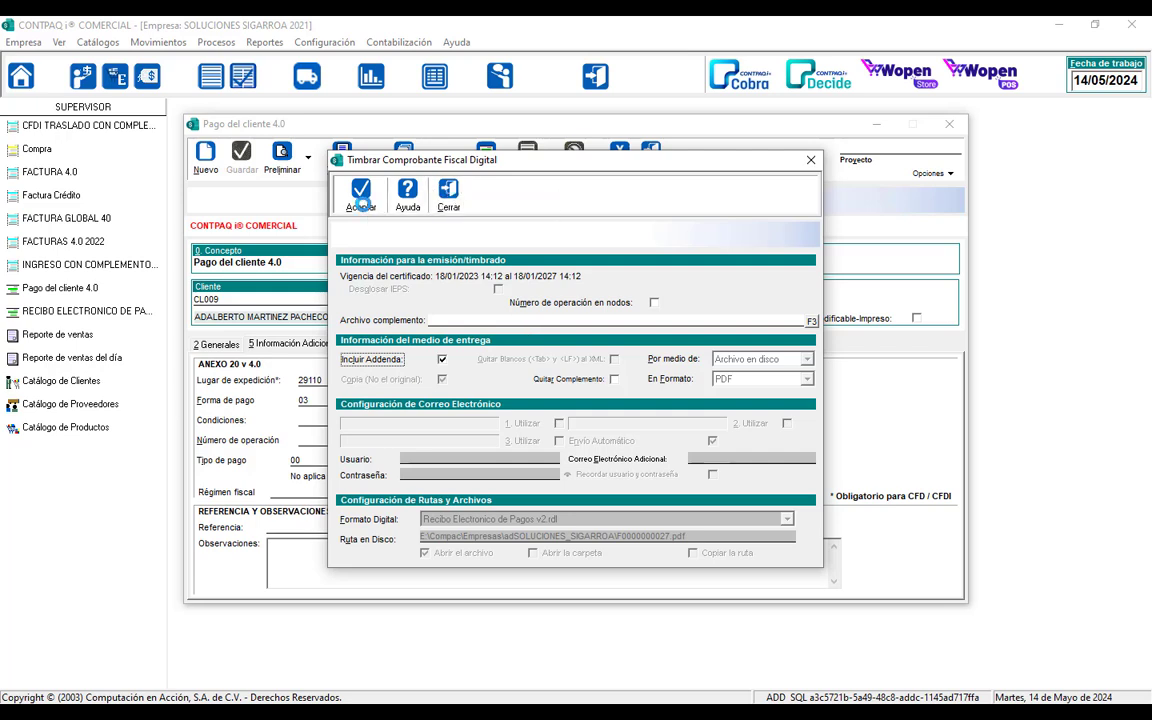
{"action": "left_click", "coordinate": [361, 197]}
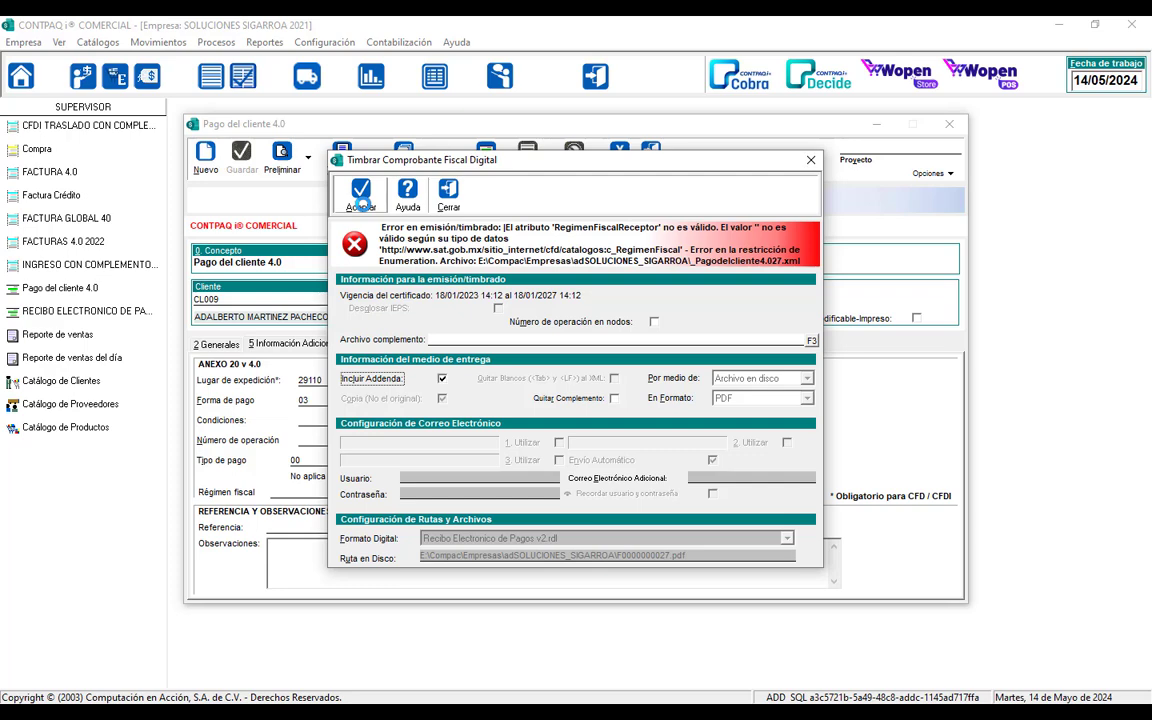
{"action": "left_click", "coordinate": [448, 192]}
Set the payment's Régimen fiscal to 612 Personas Físicas con Actividades Empresariales y Profesionales.
{"action": "left_click", "coordinate": [366, 344]}
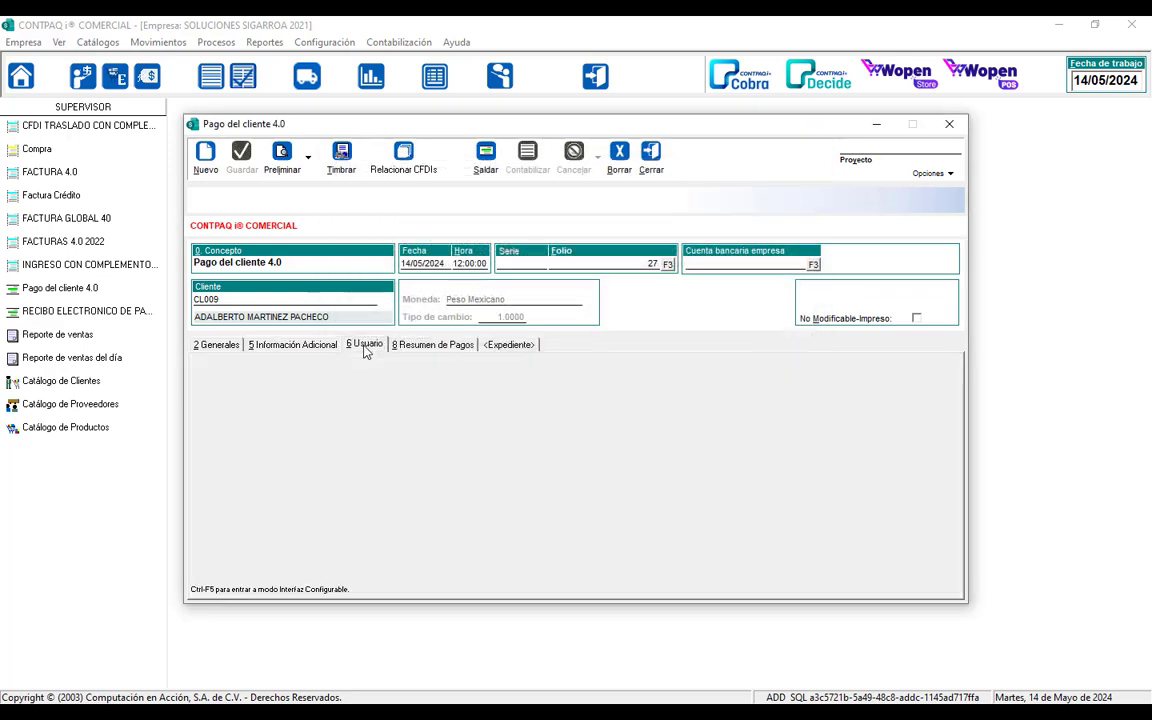
{"action": "left_click", "coordinate": [416, 344]}
{"action": "left_click", "coordinate": [300, 344]}
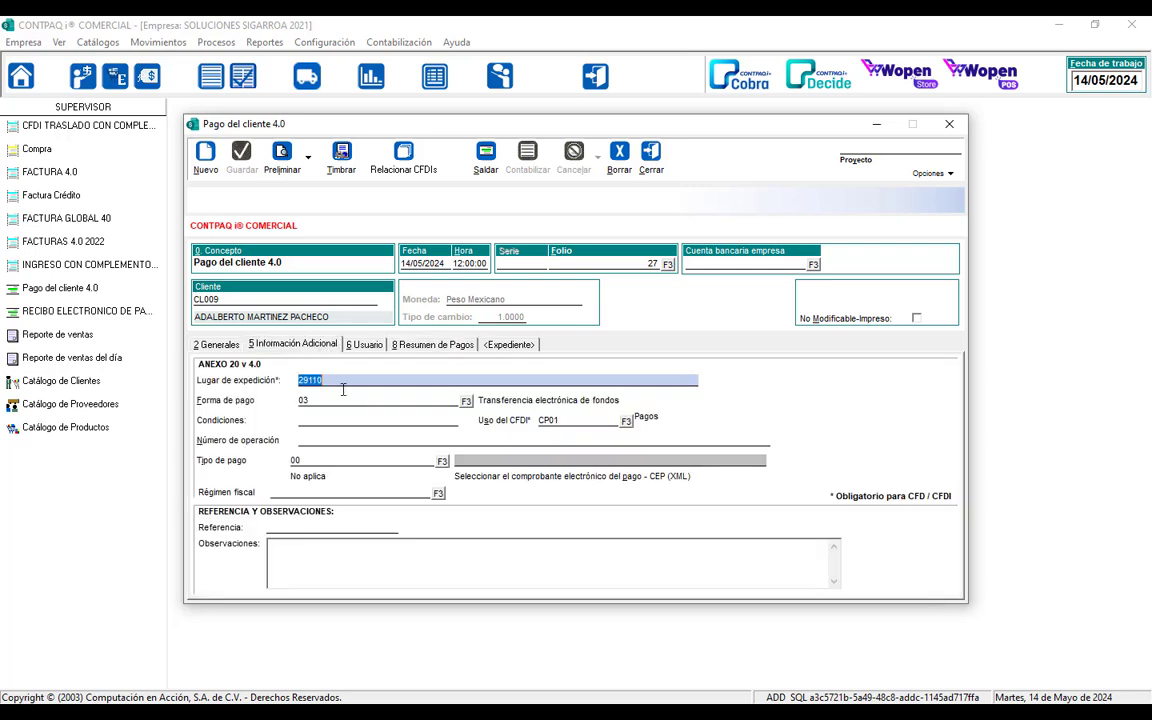
{"action": "left_click", "coordinate": [438, 494]}
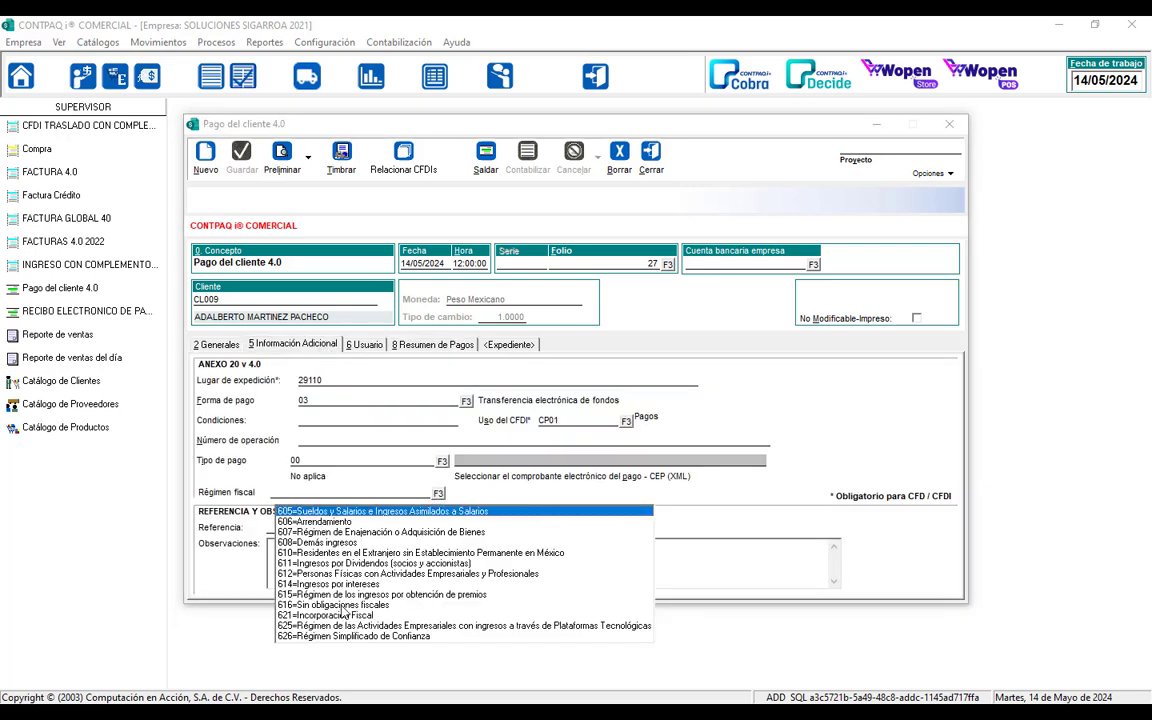
{"action": "left_click", "coordinate": [340, 574]}
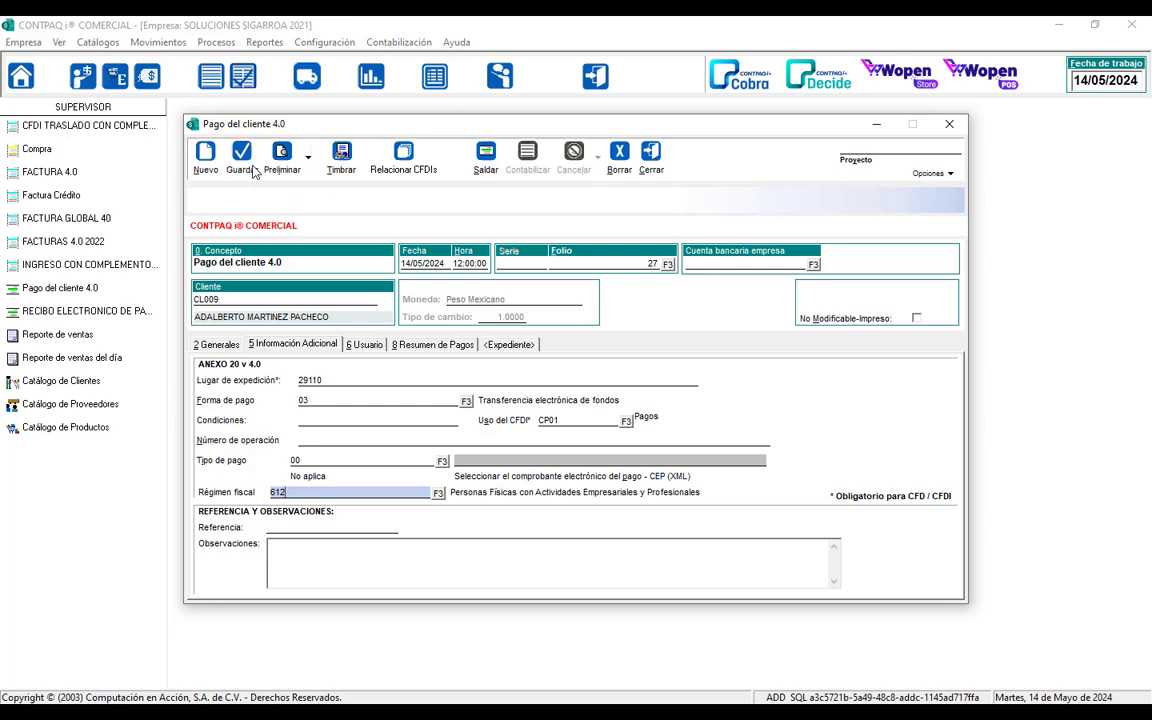
Stamp the customer payment, and close both the document and the customer payments list.
{"action": "left_click", "coordinate": [341, 154]}
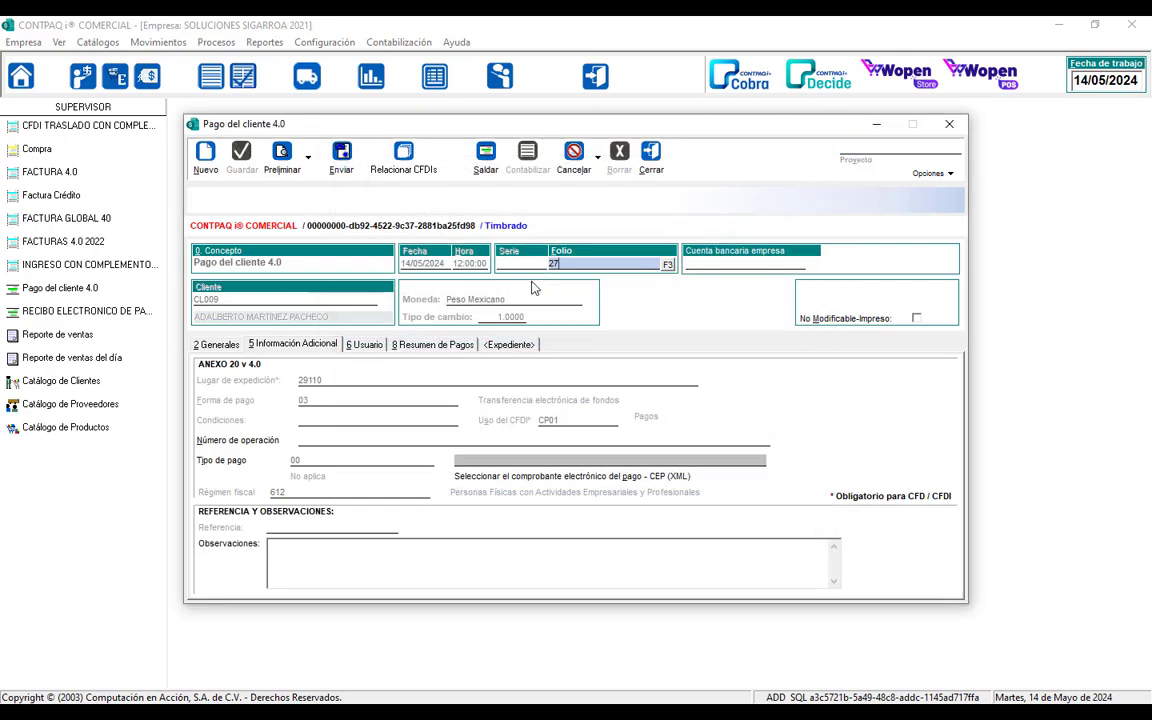
{"action": "left_click", "coordinate": [651, 155]}
{"action": "left_click", "coordinate": [508, 163]}
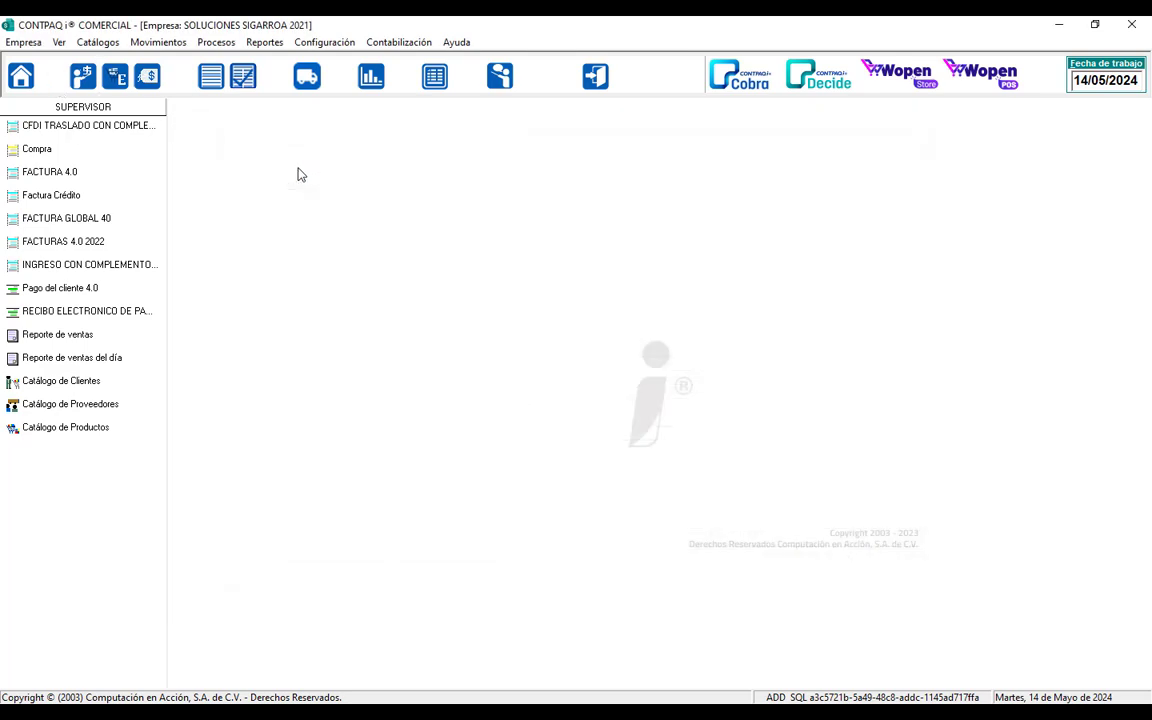
Open the CFDI vs. REP reconciliation viewer, and filter the CFDIs to Hoy with the Con saldo state.
{"action": "left_click", "coordinate": [59, 42]}
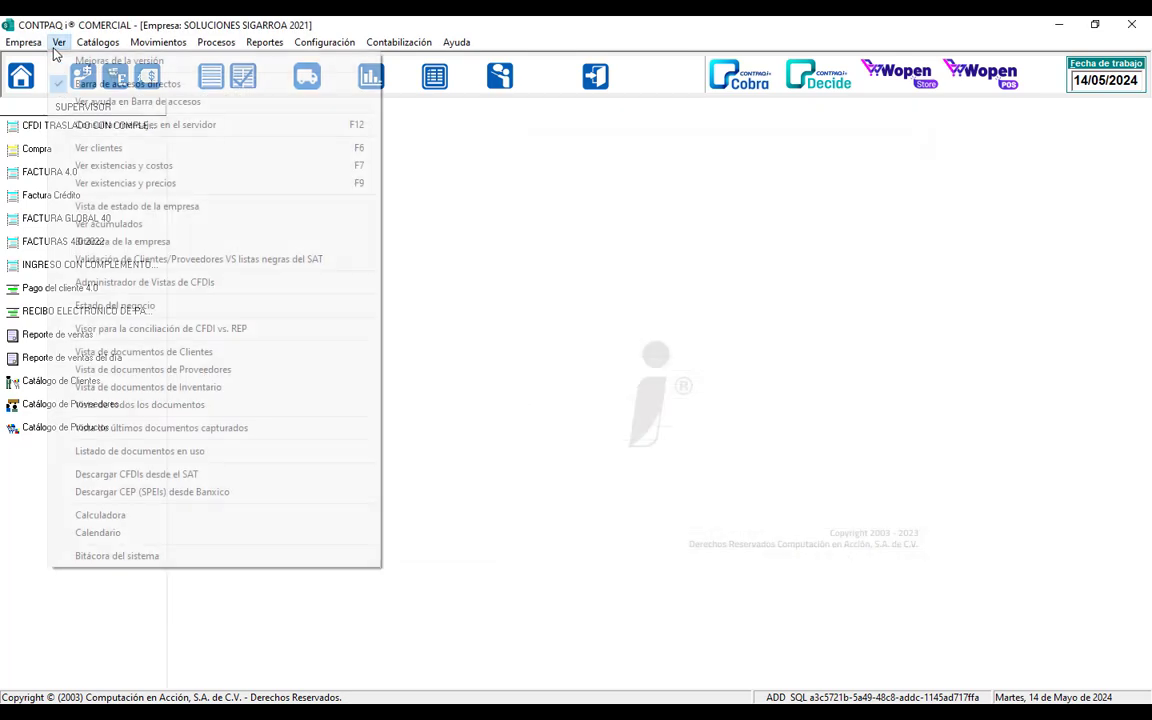
{"action": "left_click", "coordinate": [188, 330]}
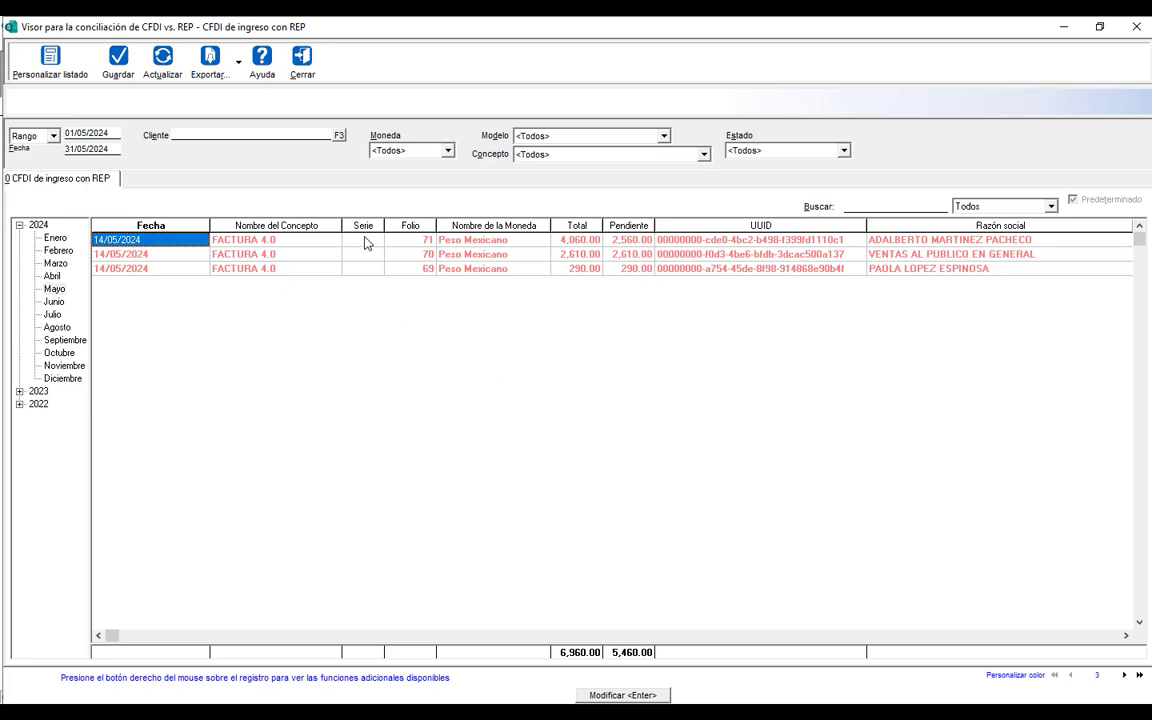
{"action": "left_click", "coordinate": [53, 136]}
{"action": "left_click", "coordinate": [25, 163]}
{"action": "left_click", "coordinate": [826, 150]}
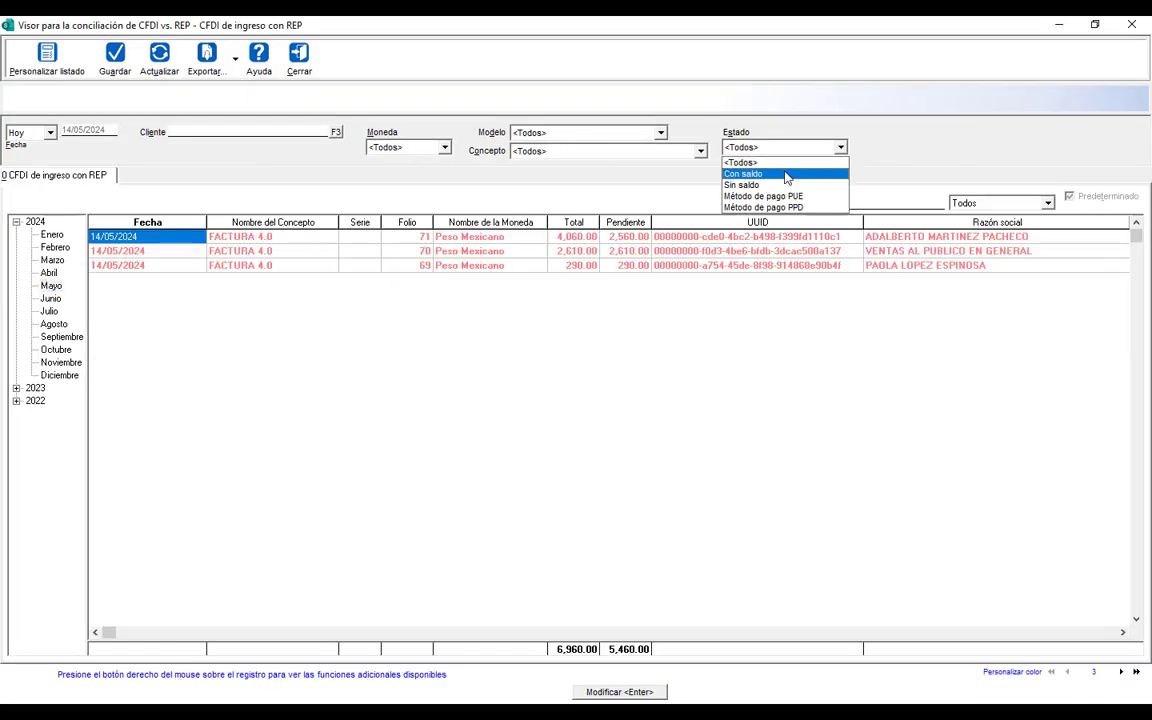
{"action": "left_click", "coordinate": [787, 172]}
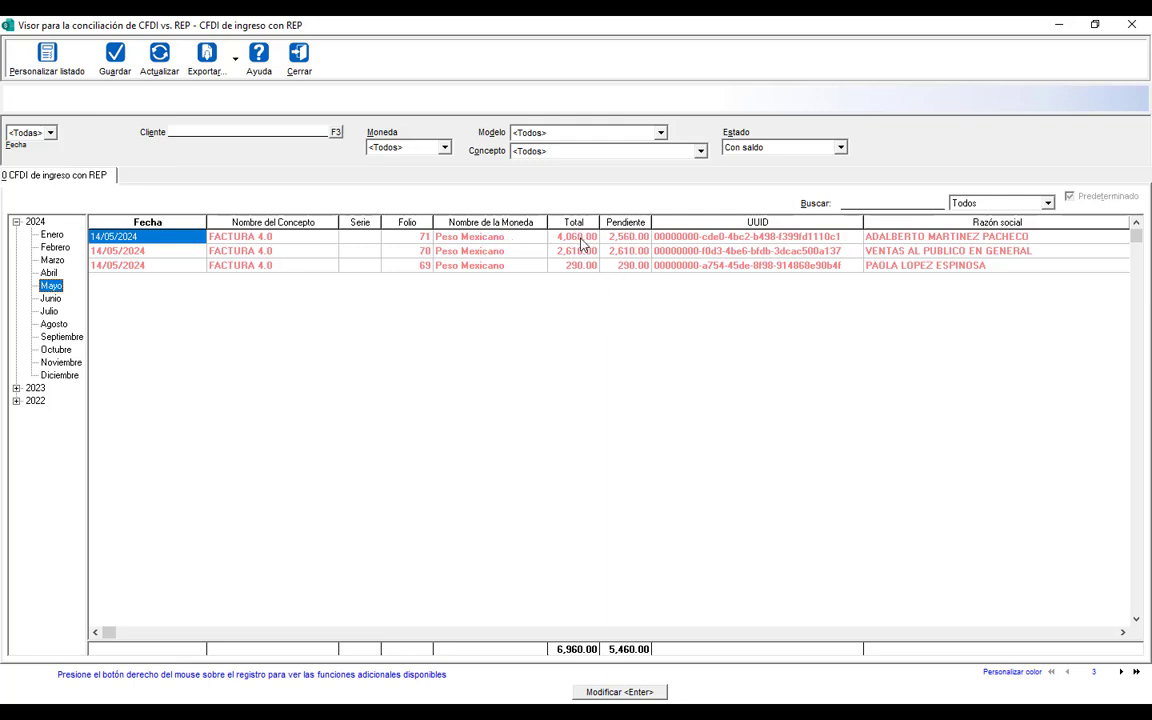
View the payments associated with the FACTURA 4.0 with folio 71, and close the associations window.
{"action": "left_click", "coordinate": [465, 239]}
{"action": "right_click", "coordinate": [465, 239]}
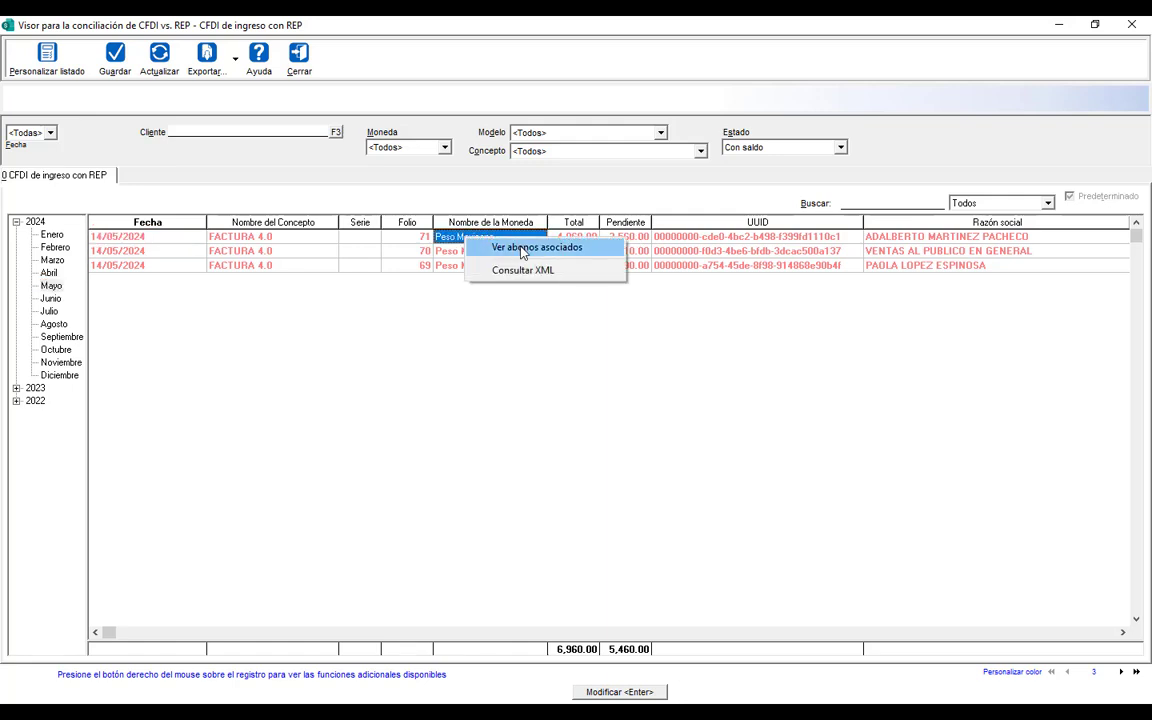
{"action": "left_click", "coordinate": [520, 249]}
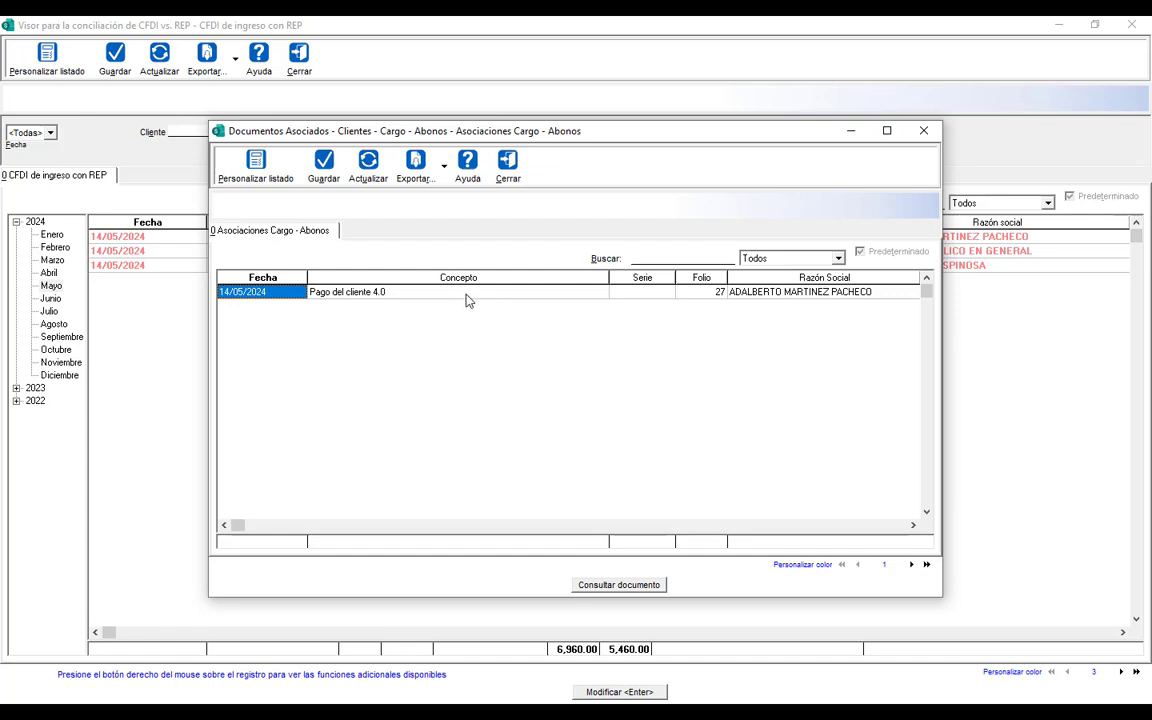
{"action": "left_click", "coordinate": [924, 132]}
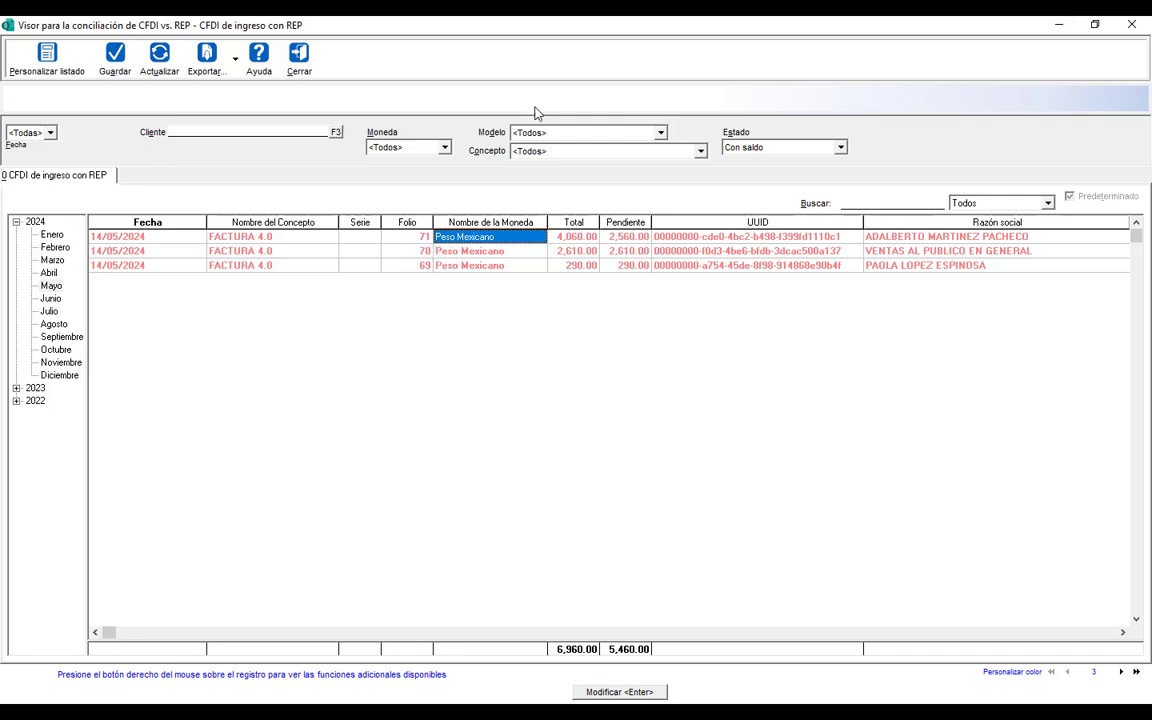
Filter the CFDIs by the Método de pago PPD state, and limit their dates to 14/05/2024.
{"action": "left_click", "coordinate": [840, 148]}
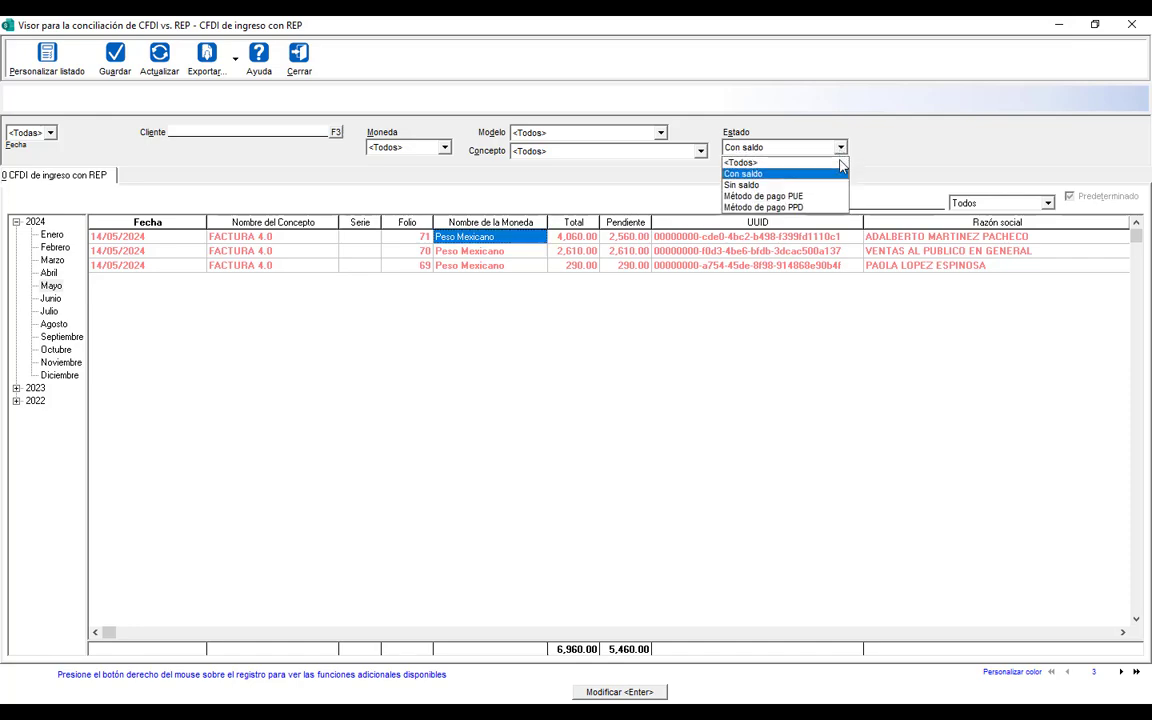
{"action": "left_click", "coordinate": [795, 207]}
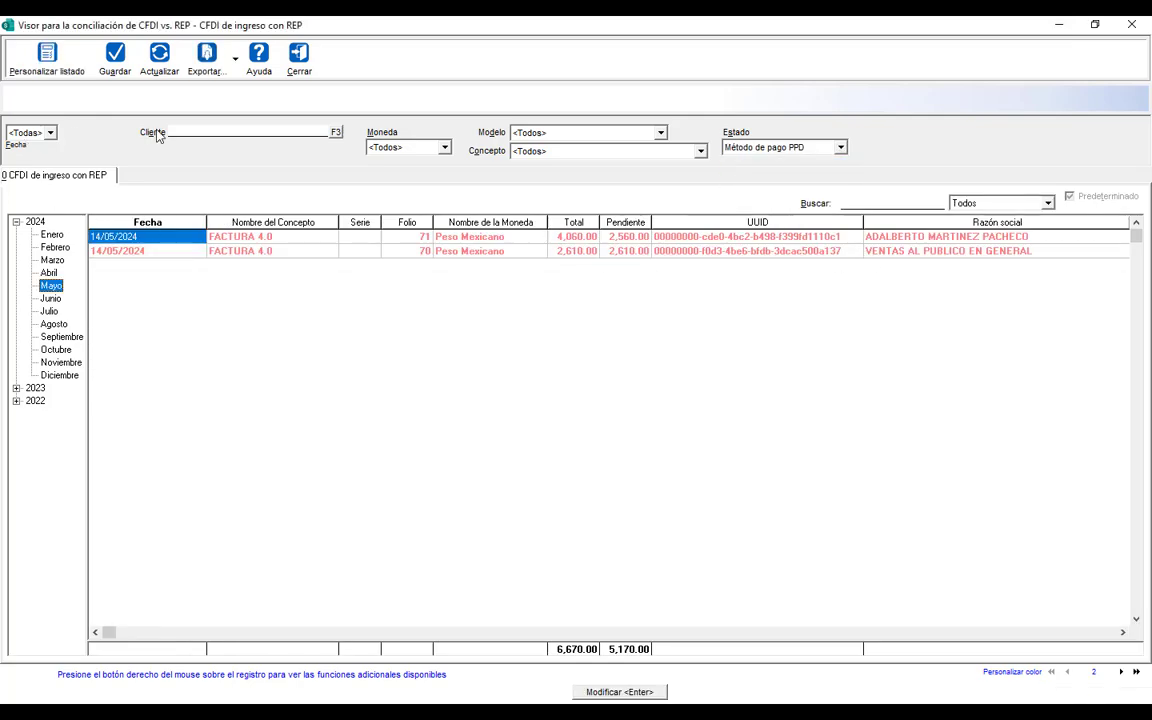
{"action": "left_click", "coordinate": [50, 132]}
{"action": "left_click", "coordinate": [22, 160]}
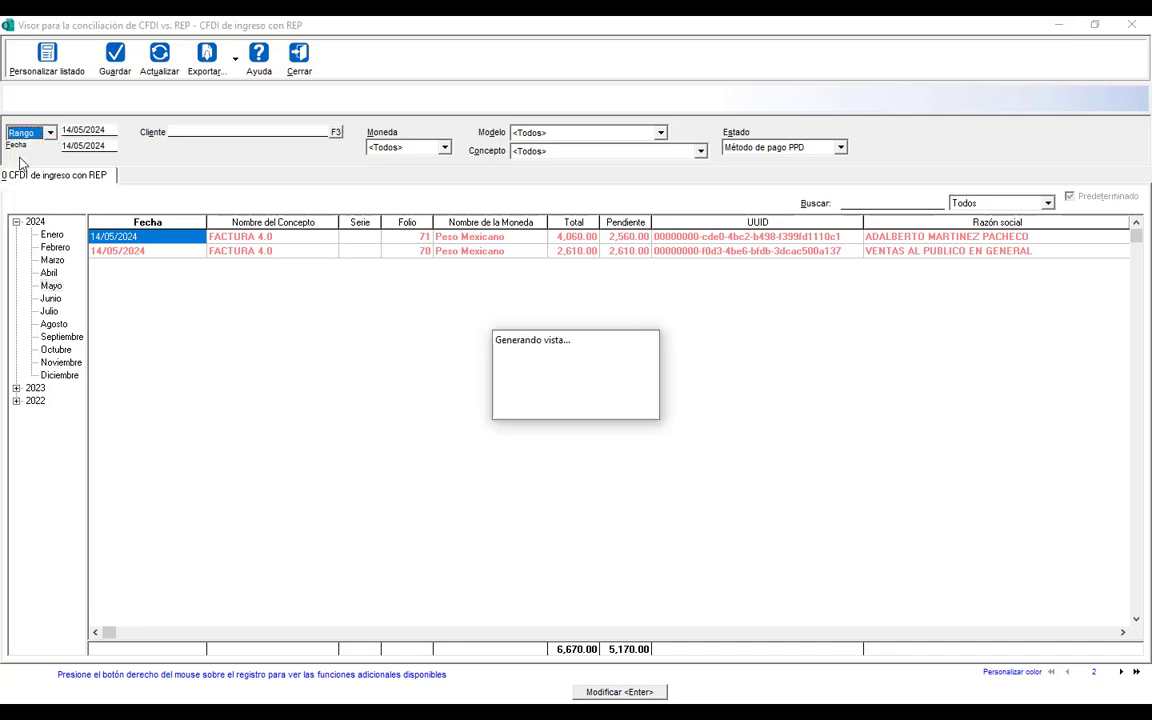
Filter the Método de pago PPD income CFDIs to the date range from 01/01/2015 to 14/05/2024.
{"action": "key", "text": "Tab"}
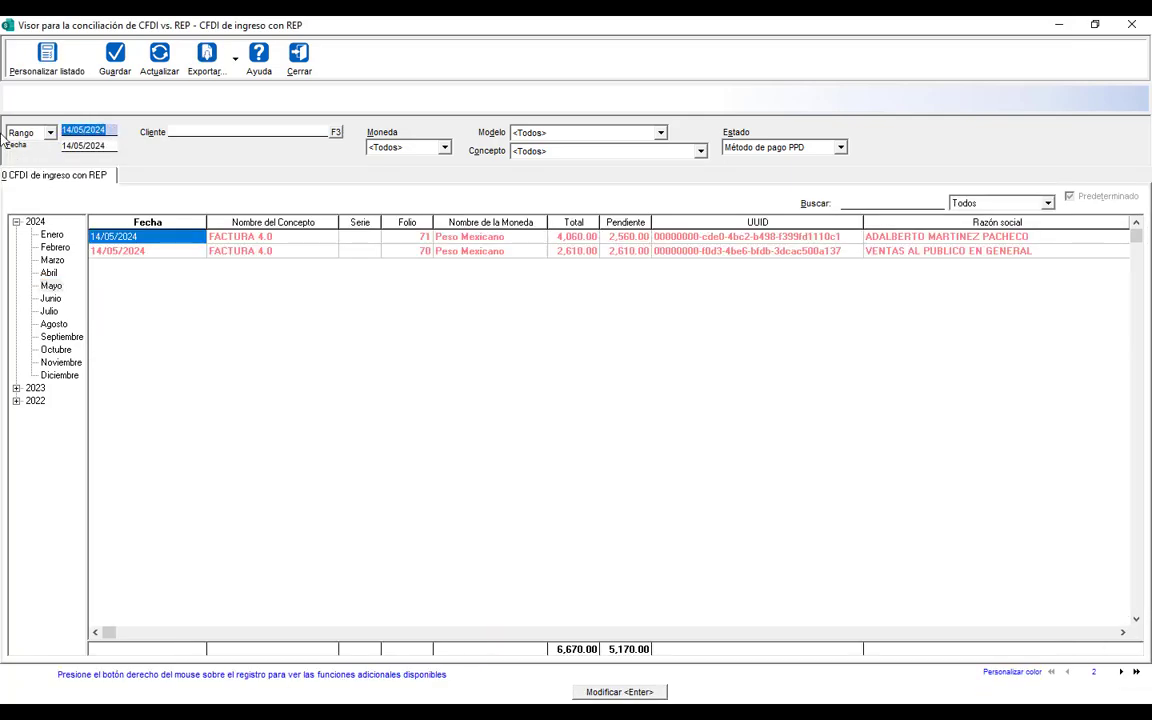
{"action": "type", "text": "01012015"}
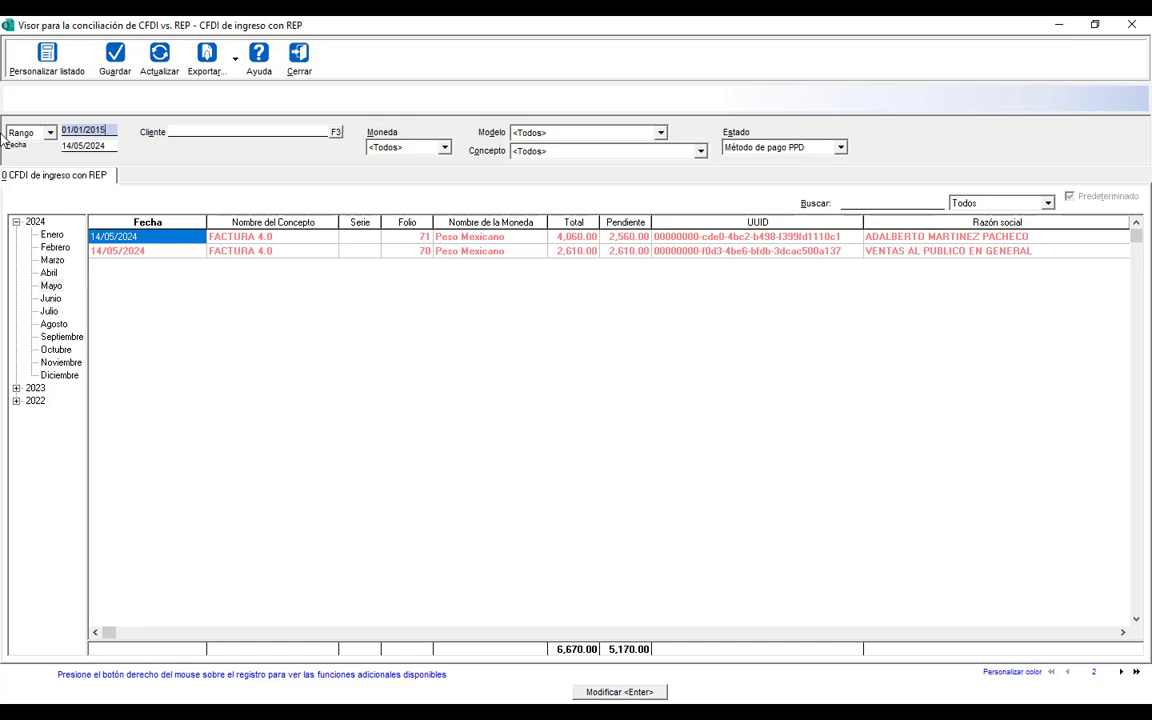
{"action": "key", "text": "Tab"}
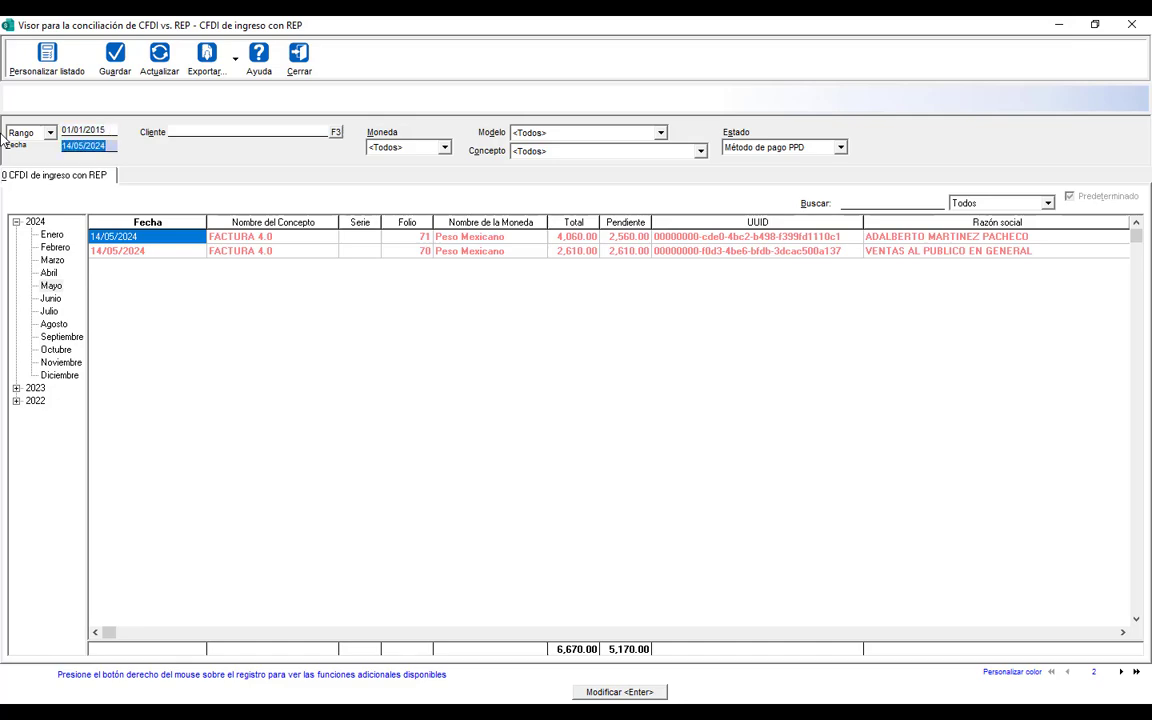
{"action": "key", "text": "Tab"}
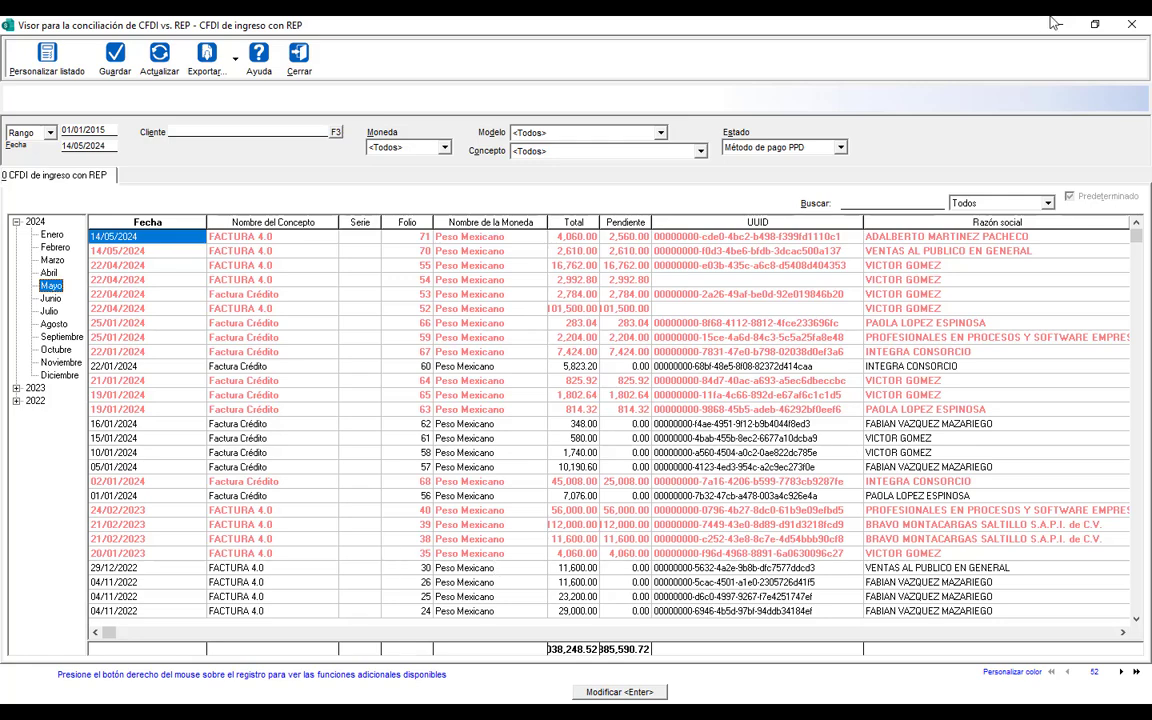
Leave the reconciliation viewer and switch to the running PowerPoint slide show about the CFDI vs REP viewer.
{"action": "left_click", "coordinate": [1131, 26]}
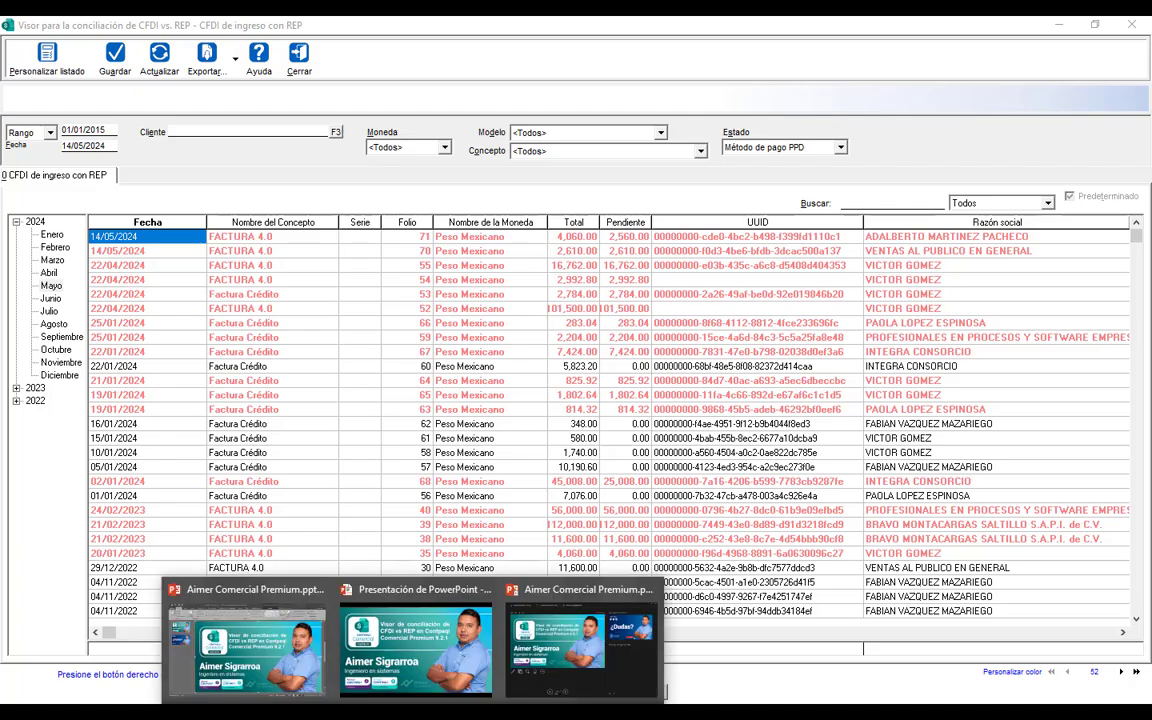
{"action": "left_click", "coordinate": [380, 618]}
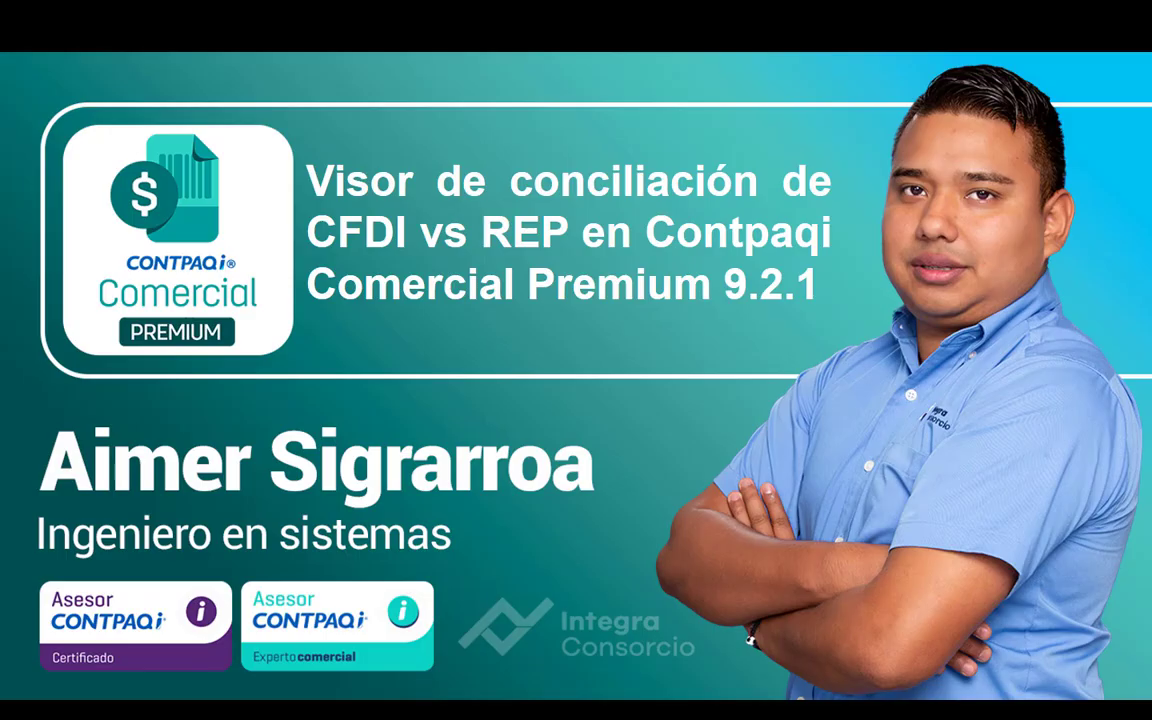